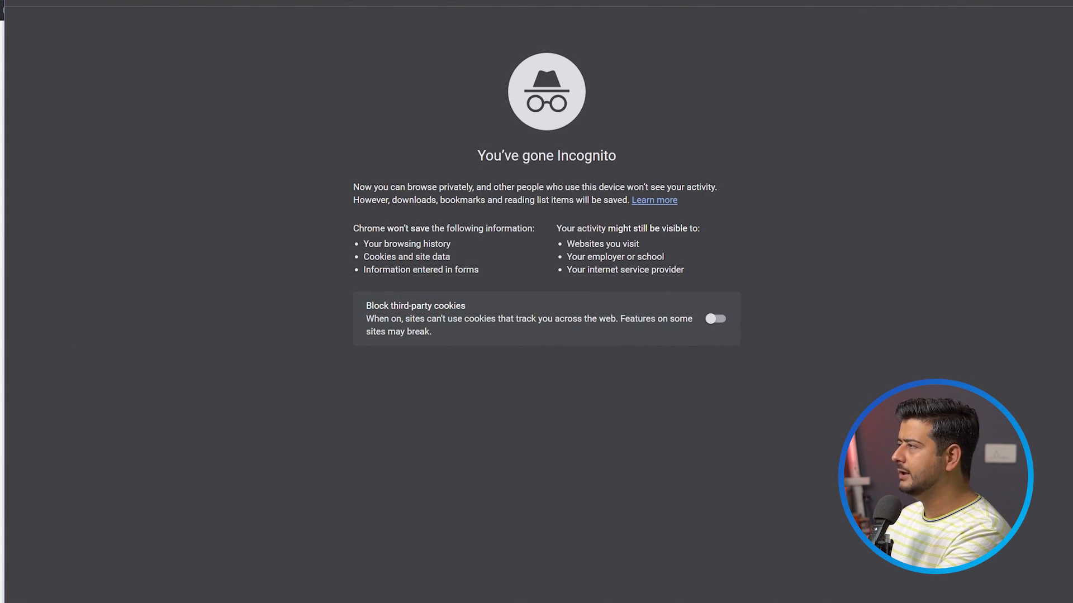
Open the site's /login page in a new private browser window.
{"action": "key", "text": "ctrl+super+z"}
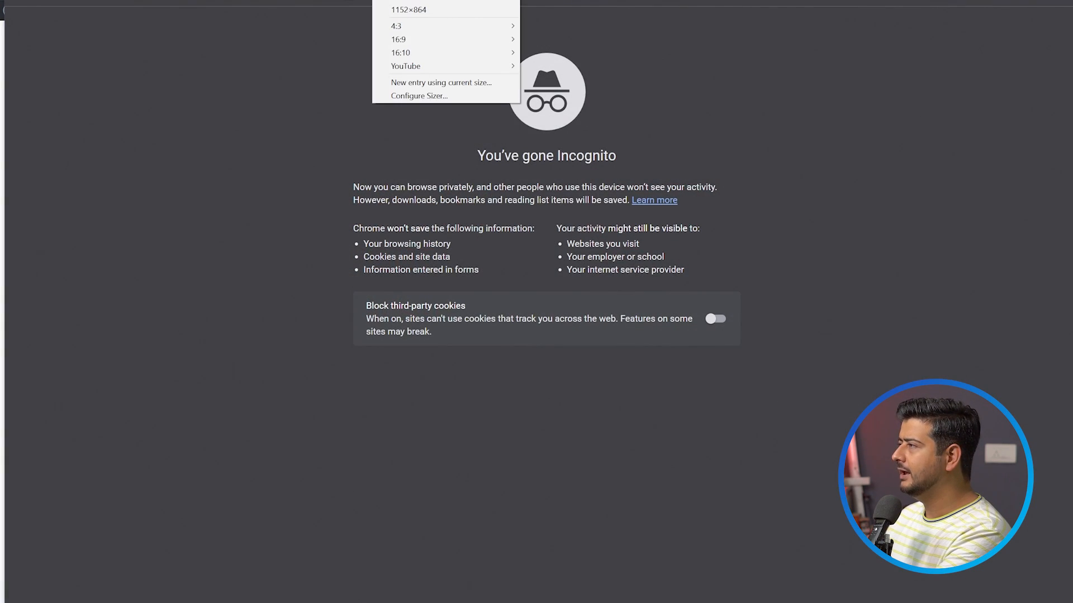
{"action": "key", "text": "Return"}
{"action": "type", "text": "http://register.xyz/"}
{"action": "type", "text": "/login"}
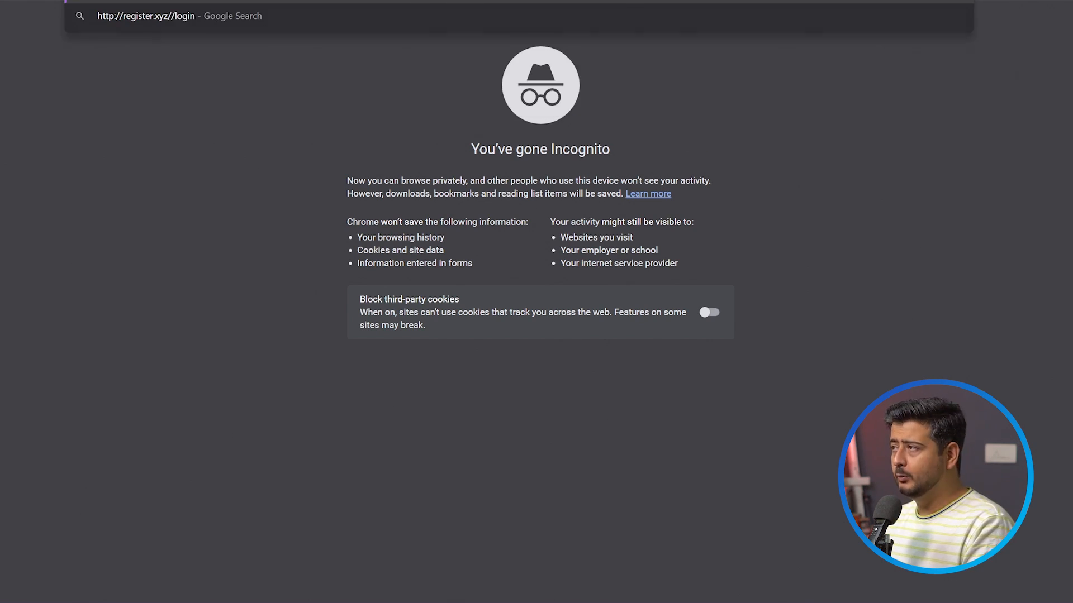
{"action": "key", "text": "Return"}
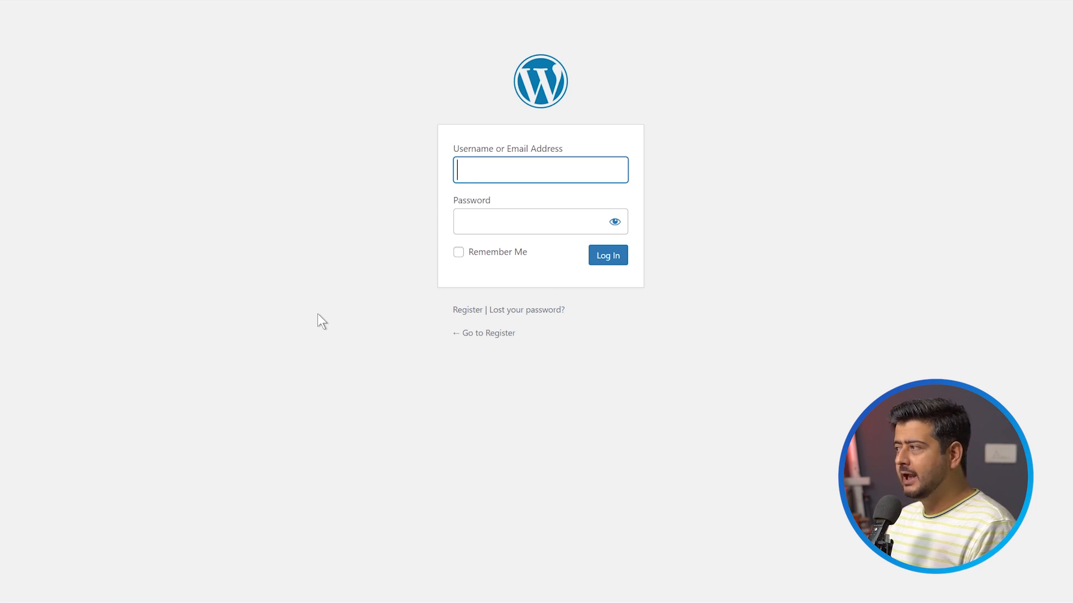
Go to the site's user registration form and select its page address.
{"action": "left_click", "coordinate": [476, 312]}
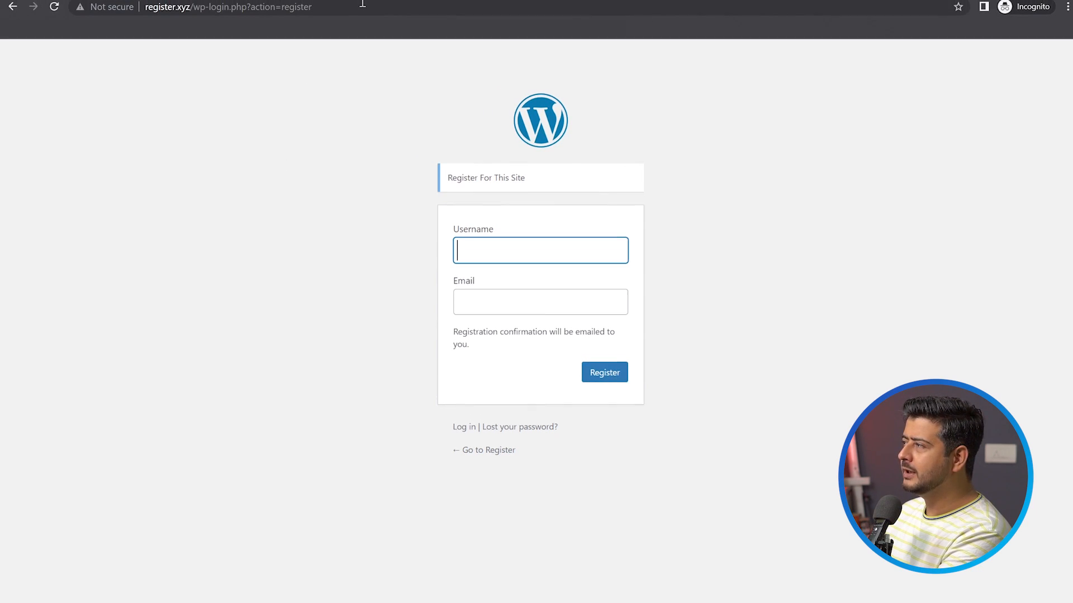
{"action": "left_click", "coordinate": [363, 7]}
{"action": "key", "text": "ctrl+c"}
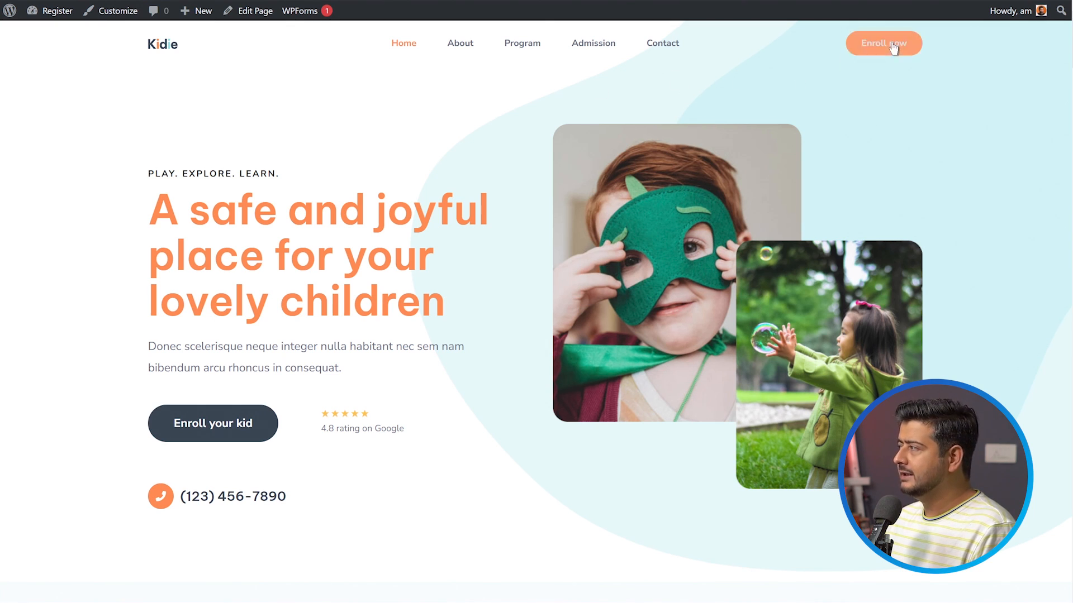
Open the site's customizer, dismiss the autosave notice and bring up the settings of the header's Enroll now button.
{"action": "scroll", "coordinate": [534, 223], "scroll_direction": "down", "scroll_amount": 15}
{"action": "scroll", "coordinate": [540, 396], "scroll_direction": "up", "scroll_amount": 20}
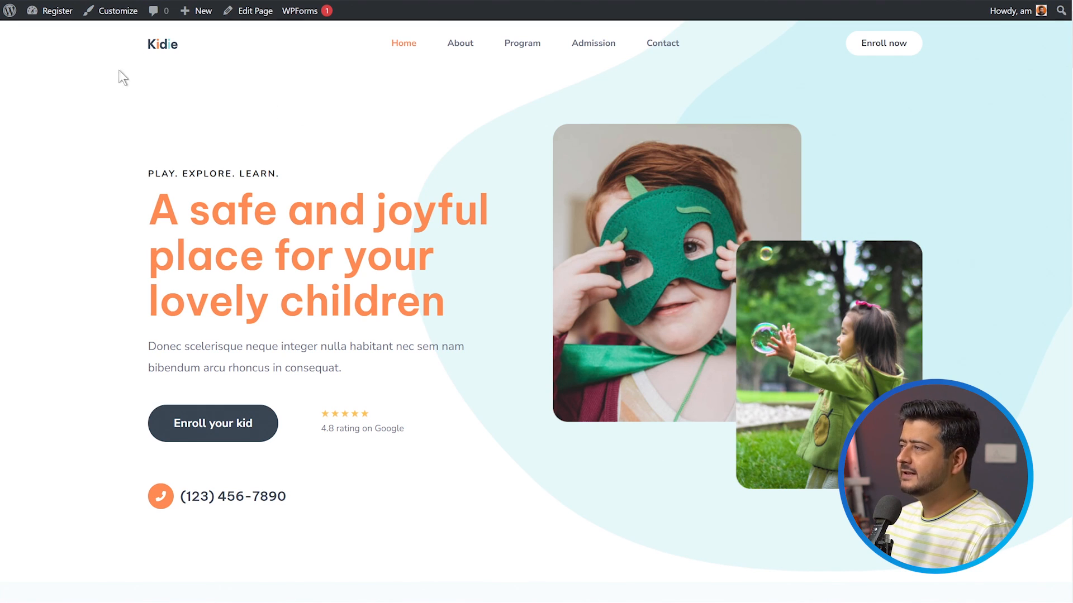
{"action": "left_click", "coordinate": [108, 16]}
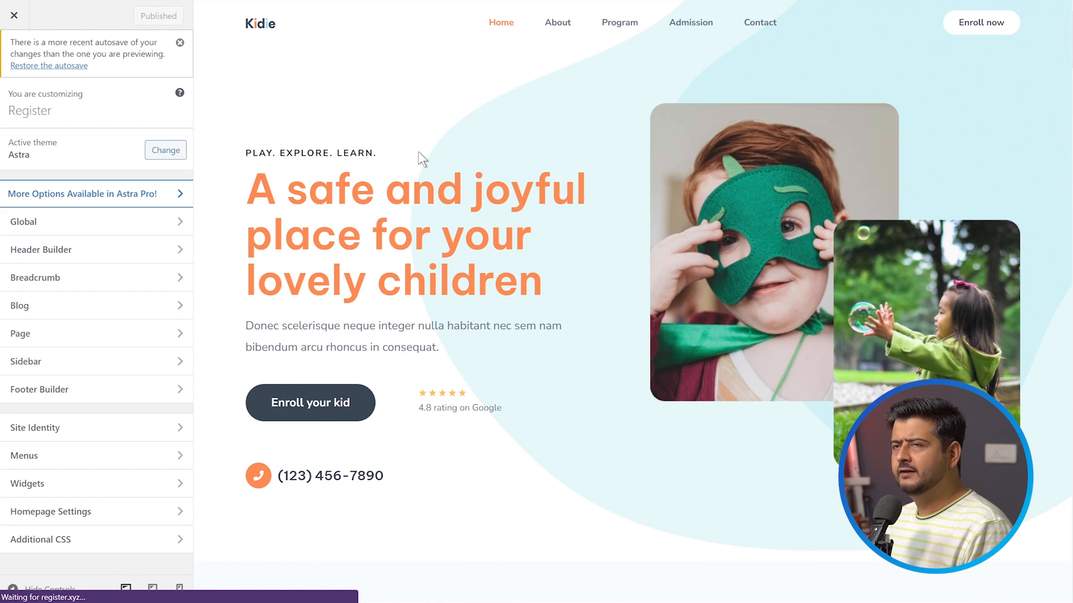
{"action": "left_click", "coordinate": [179, 42]}
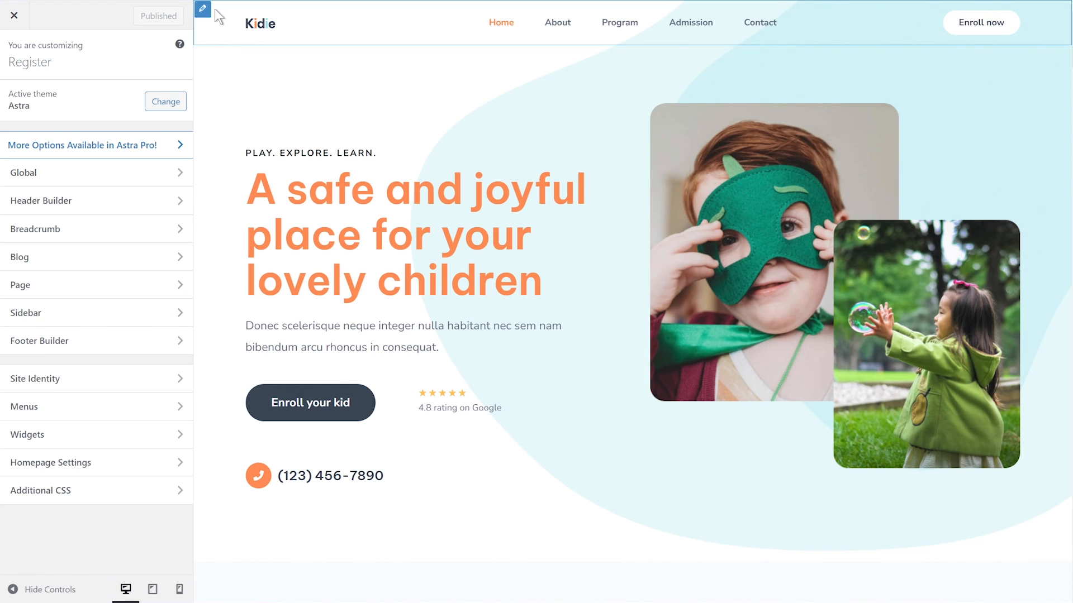
{"action": "left_click", "coordinate": [202, 10]}
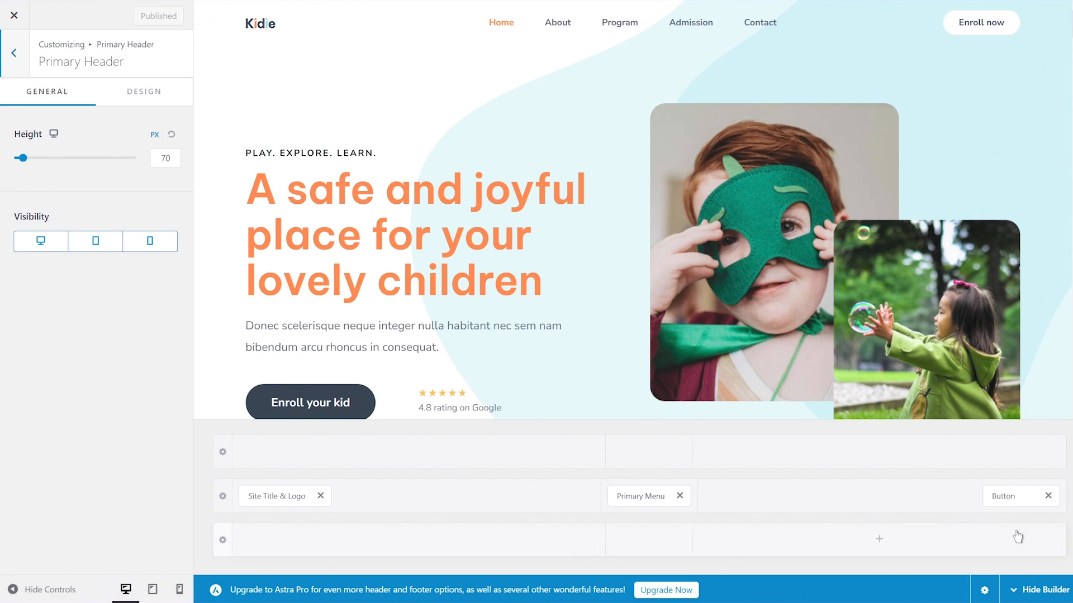
{"action": "left_click", "coordinate": [1005, 496]}
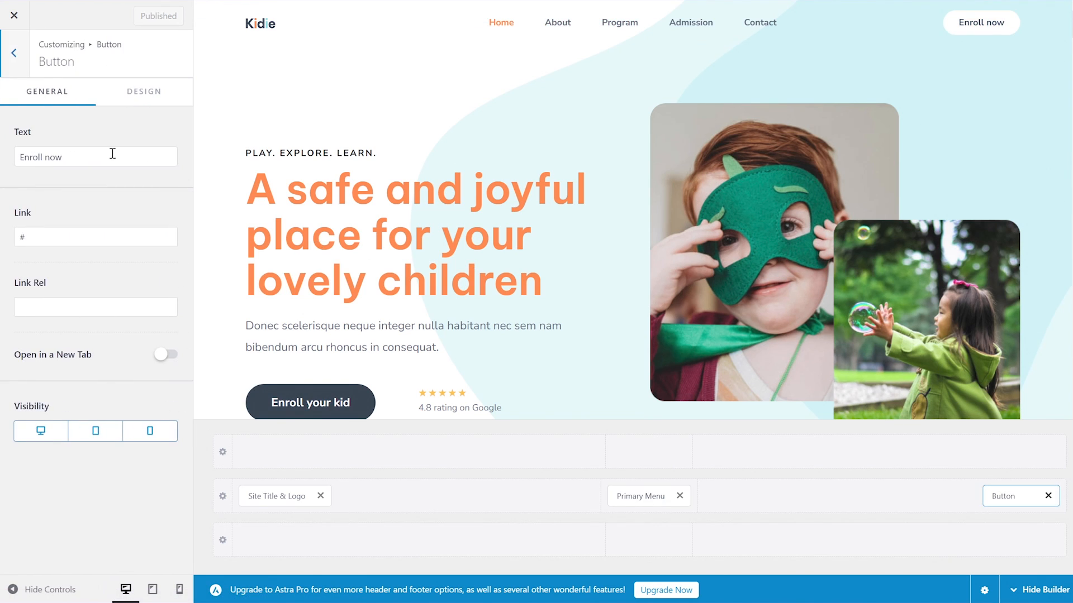
Change the header button's text to "Register".
{"action": "left_click_drag", "start_coordinate": [94, 154], "coordinate": [2, 155]}
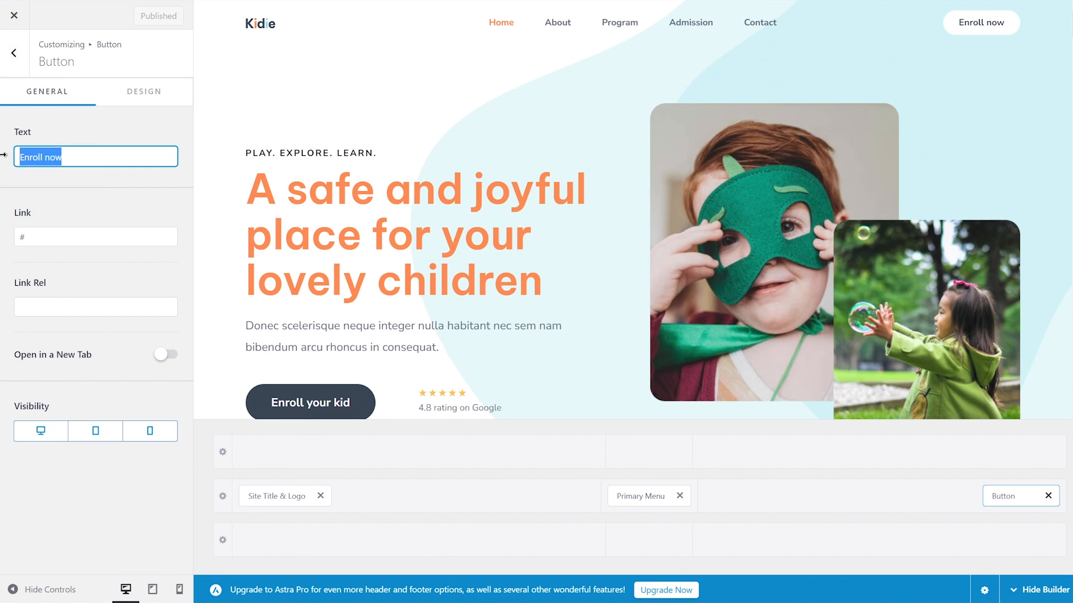
{"action": "type", "text": "Rgister"}
{"action": "key", "text": "BackSpace"}
{"action": "key", "text": "BackSpace"}
{"action": "key", "text": "BackSpace"}
{"action": "key", "text": "BackSpace"}
{"action": "key", "text": "BackSpace"}
{"action": "key", "text": "BackSpace"}
{"action": "type", "text": "egister"}
{"action": "key", "text": "Tab"}
{"action": "key", "text": "ctrl+v"}
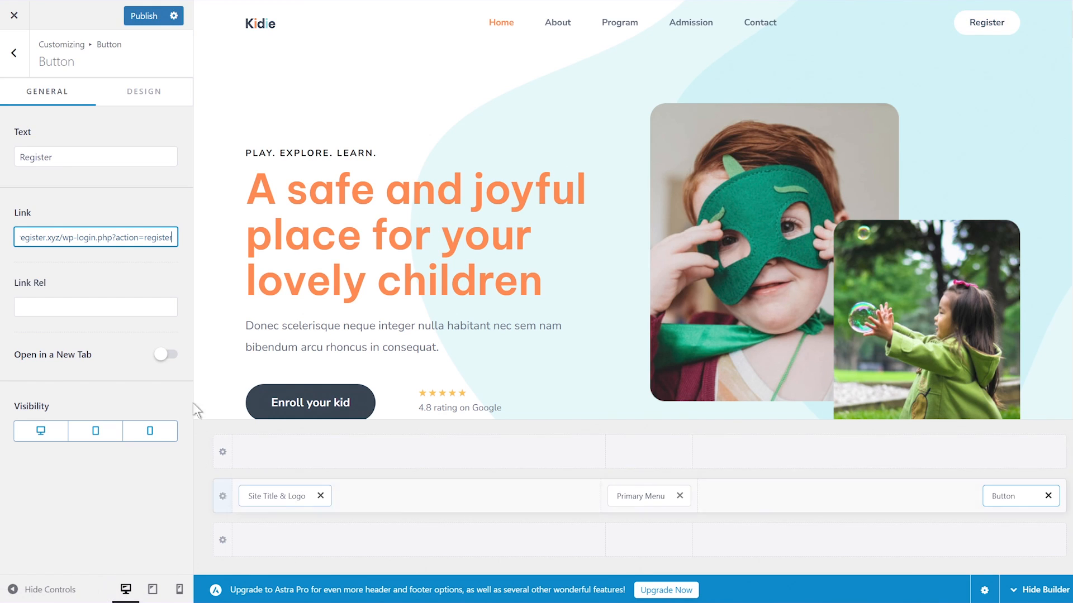
{"action": "left_click", "coordinate": [148, 16]}
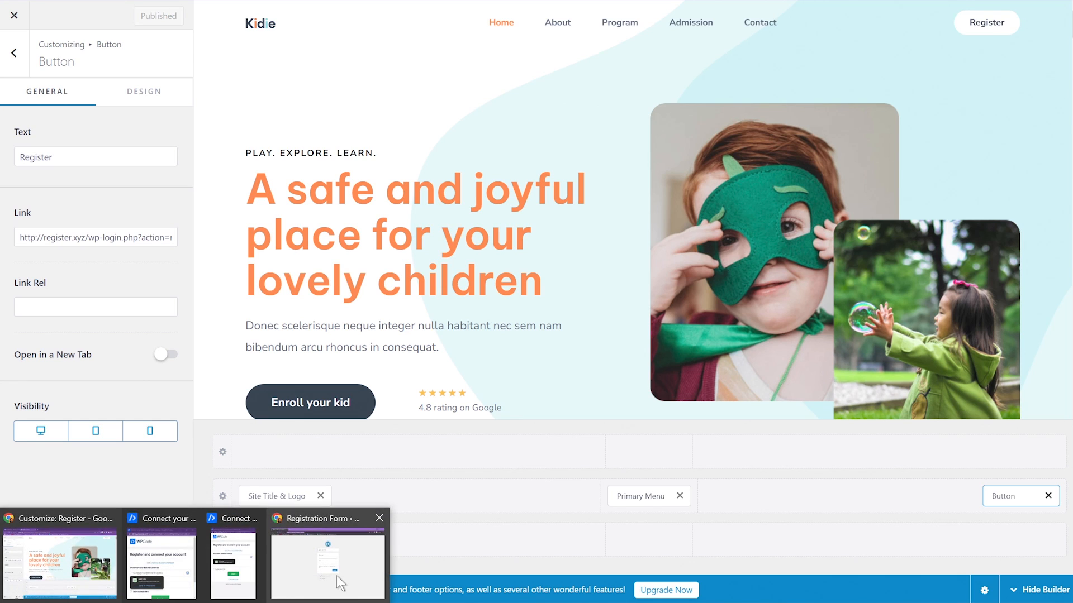
Switch to the private browser window, load the site's homepage and test the header's Register button.
{"action": "left_click", "coordinate": [336, 575]}
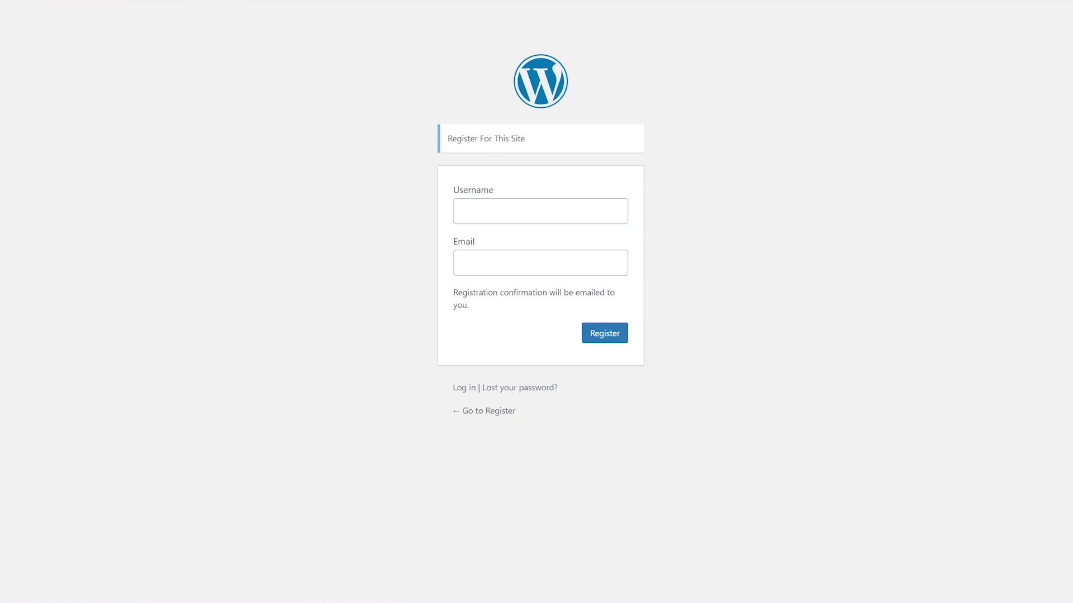
{"action": "key", "text": "Return"}
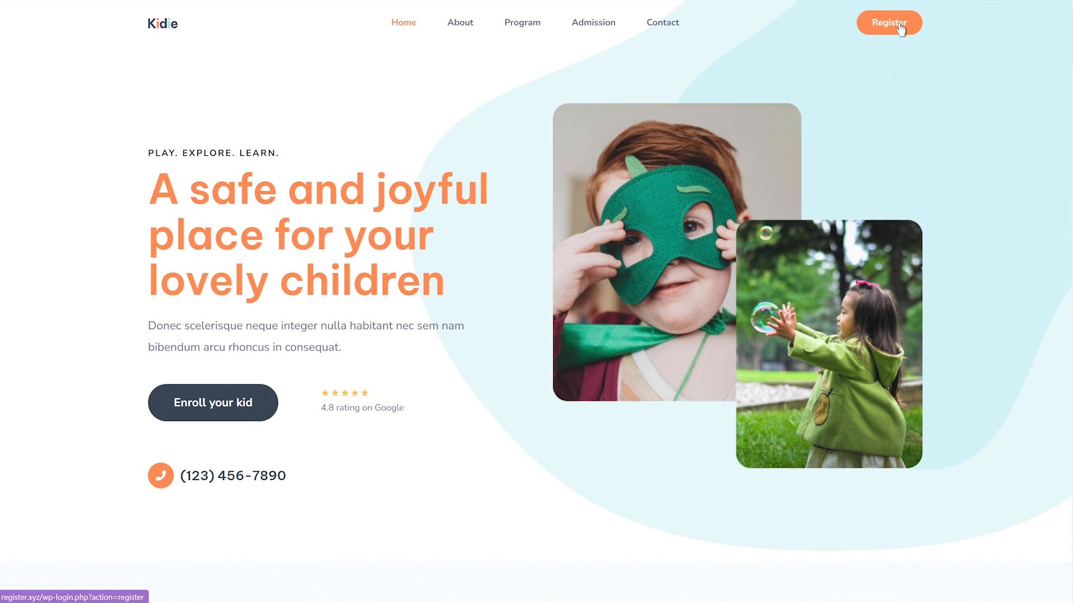
{"action": "left_click", "coordinate": [900, 28]}
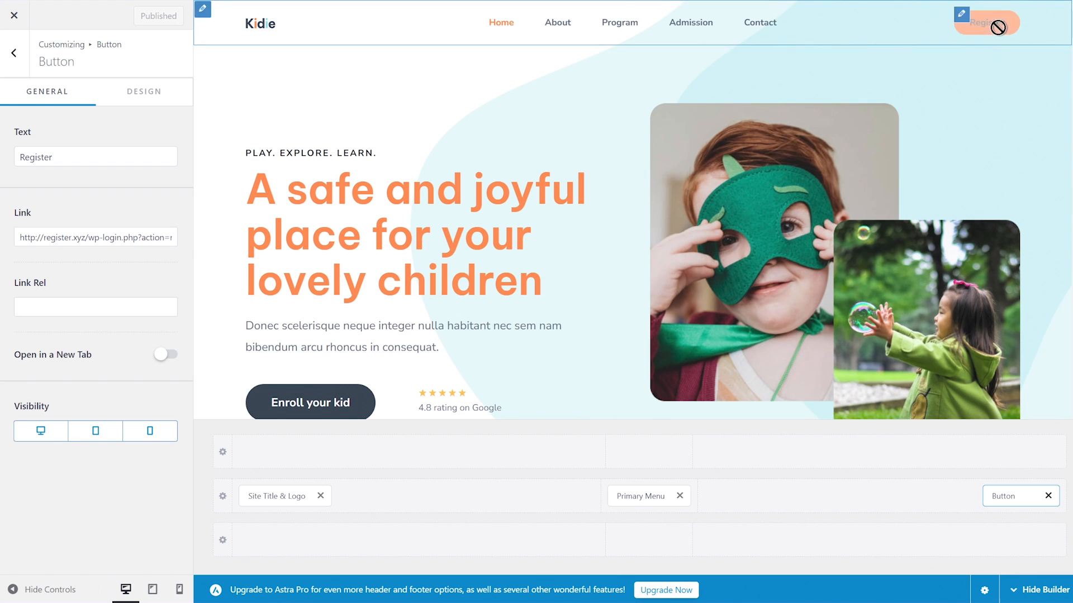
Add a "Register Now" line below the description in the footer's HTML 1 element.
{"action": "scroll", "coordinate": [674, 173], "scroll_direction": "down", "scroll_amount": 6}
{"action": "scroll", "coordinate": [672, 173], "scroll_direction": "up", "scroll_amount": 6}
{"action": "scroll", "coordinate": [672, 176], "scroll_direction": "down", "scroll_amount": 20}
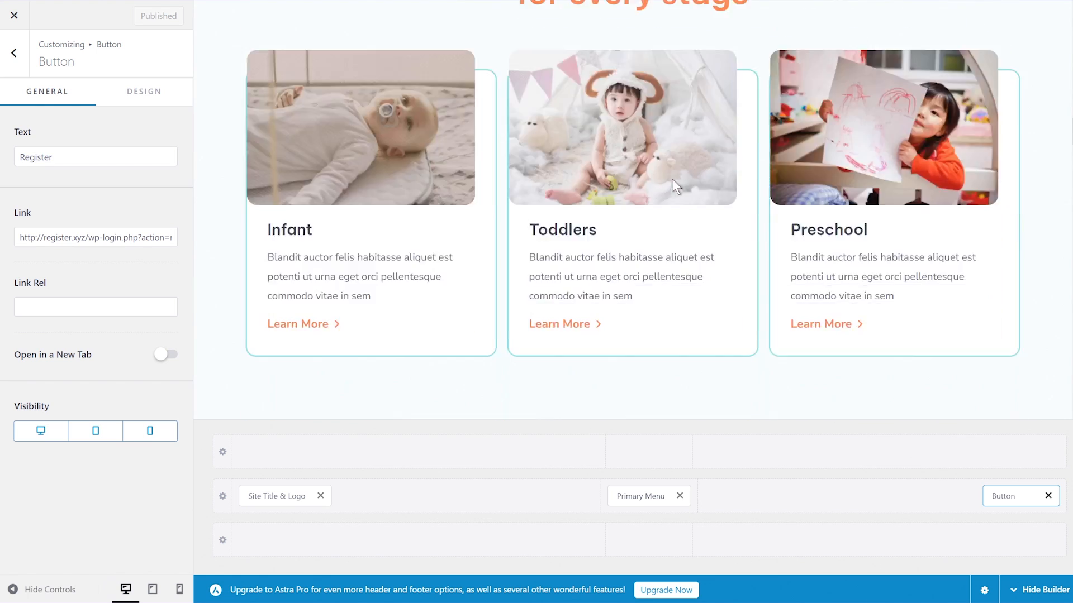
{"action": "scroll", "coordinate": [491, 357], "scroll_direction": "down", "scroll_amount": 10}
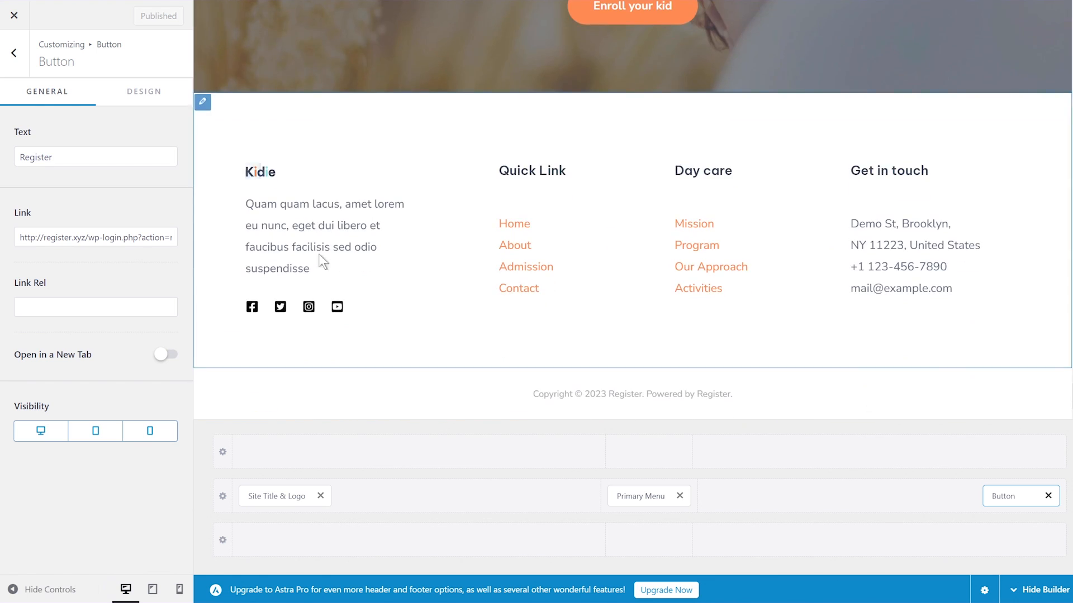
{"action": "left_click", "coordinate": [203, 102]}
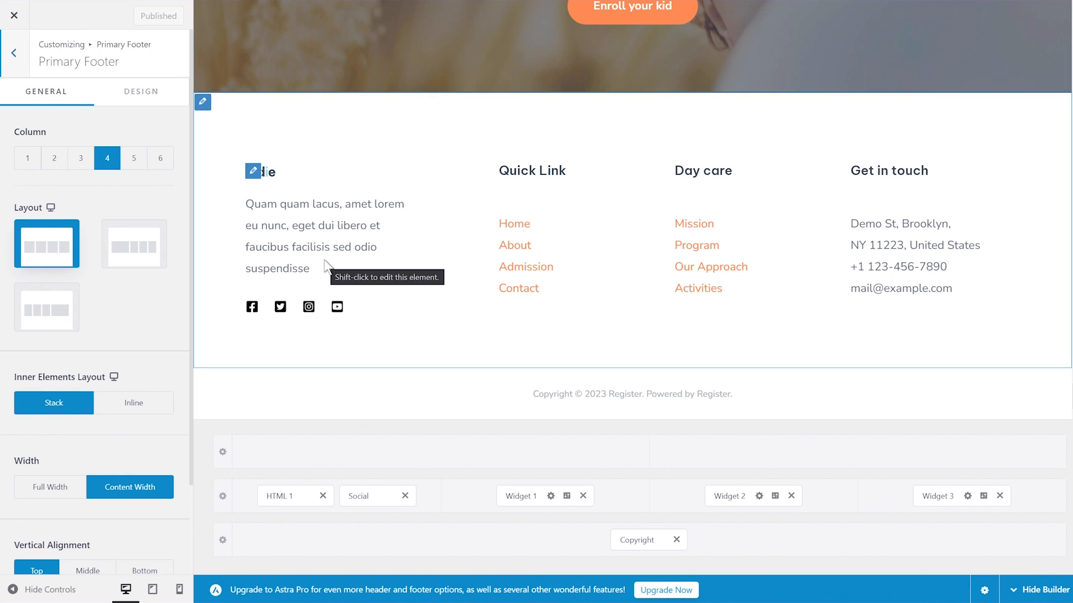
{"action": "left_click", "coordinate": [276, 498]}
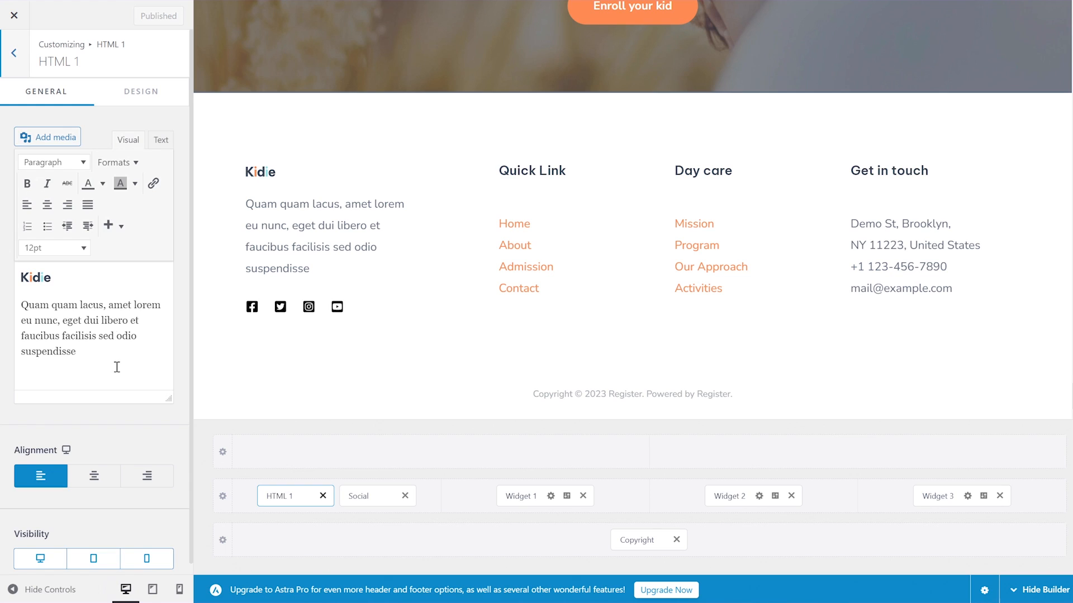
{"action": "left_click", "coordinate": [113, 351]}
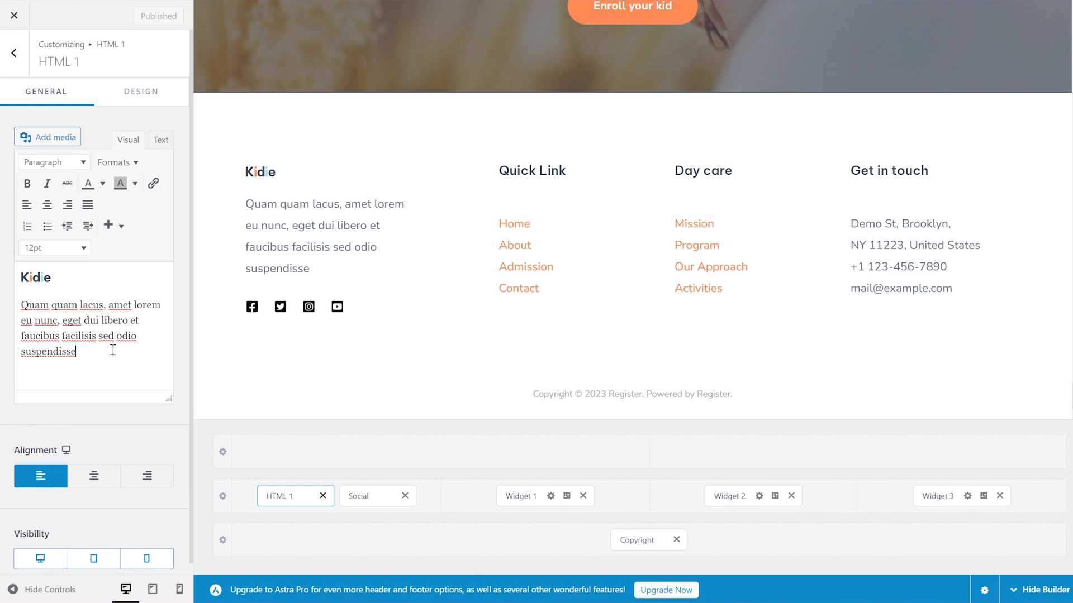
{"action": "key", "text": "Return"}
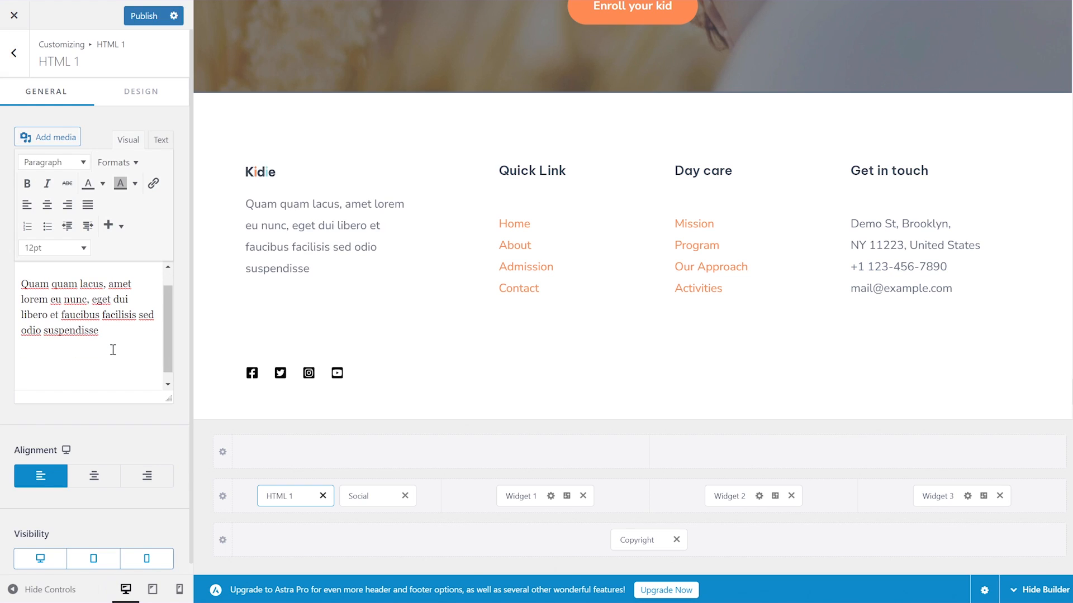
{"action": "type", "text": "Regis"}
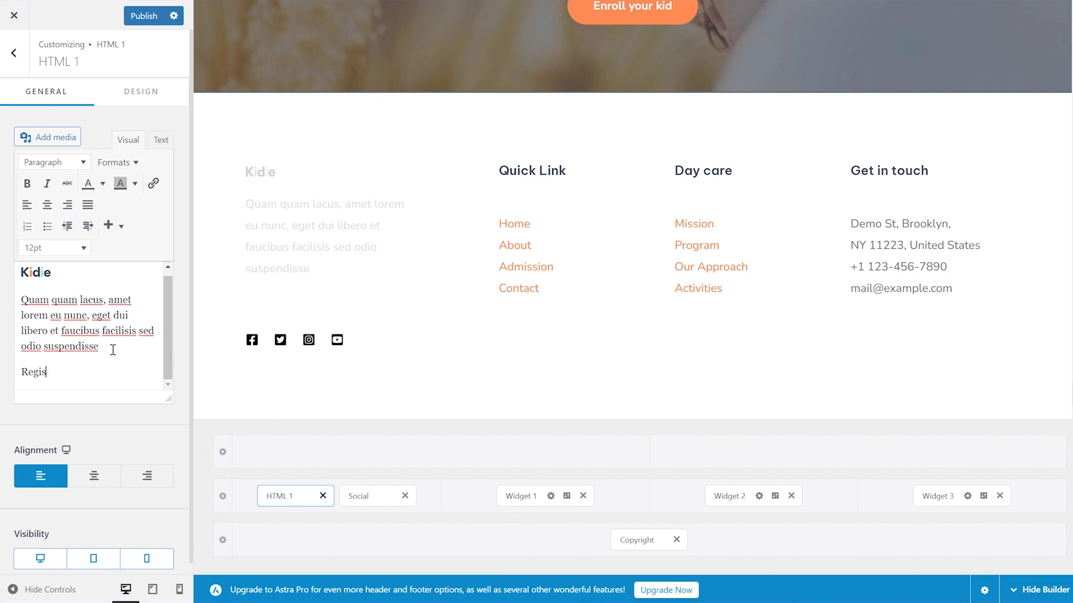
{"action": "type", "text": "ter Now"}
{"action": "key", "text": "shift+Home"}
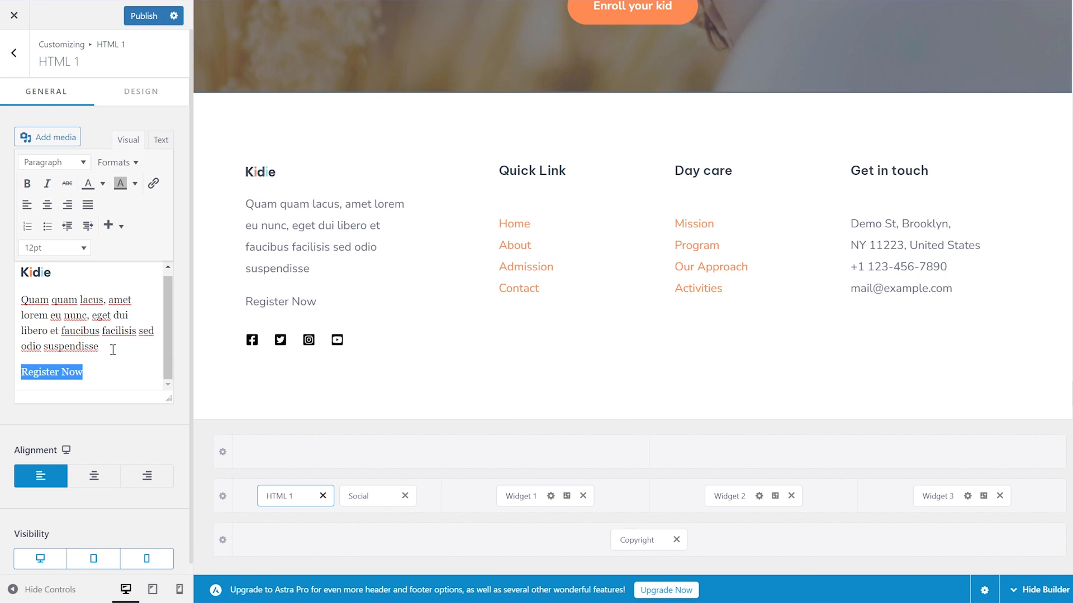
{"action": "left_click", "coordinate": [153, 184]}
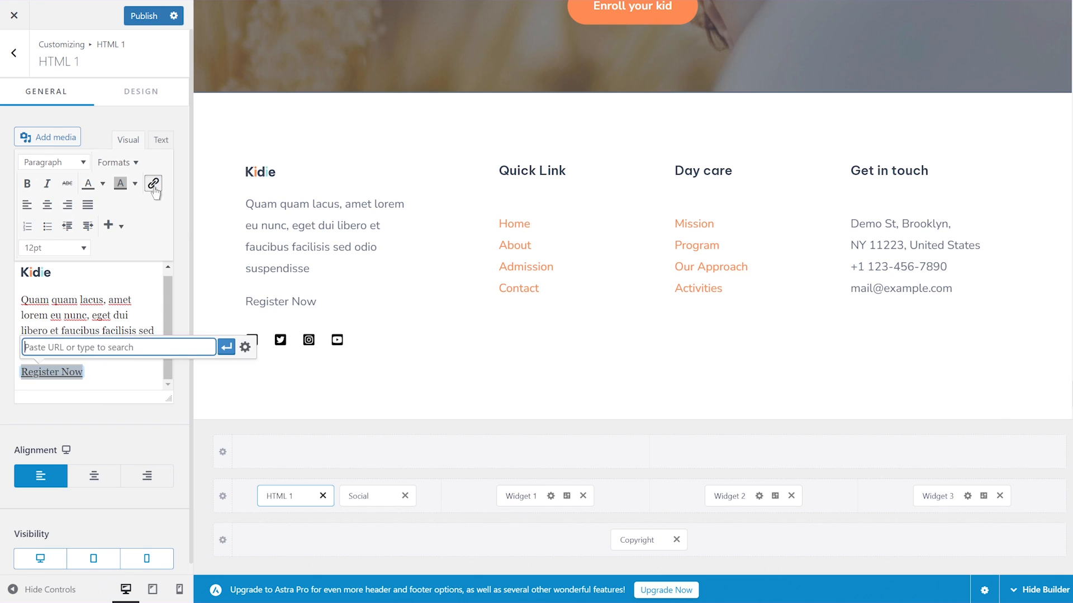
{"action": "type", "text": "http://register.xyz/wp-login.php"}
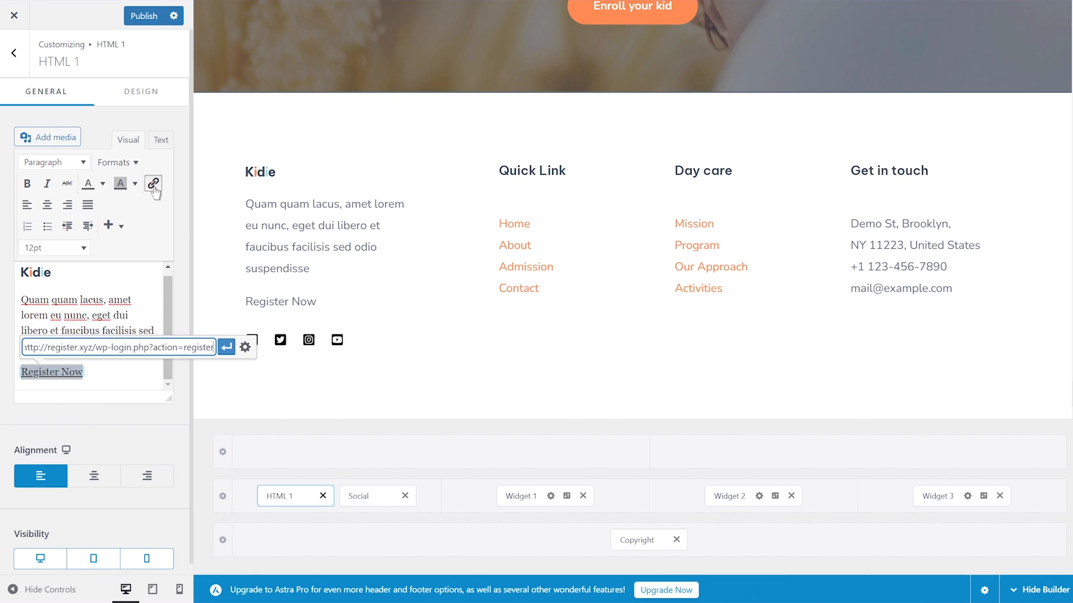
{"action": "left_click", "coordinate": [227, 347]}
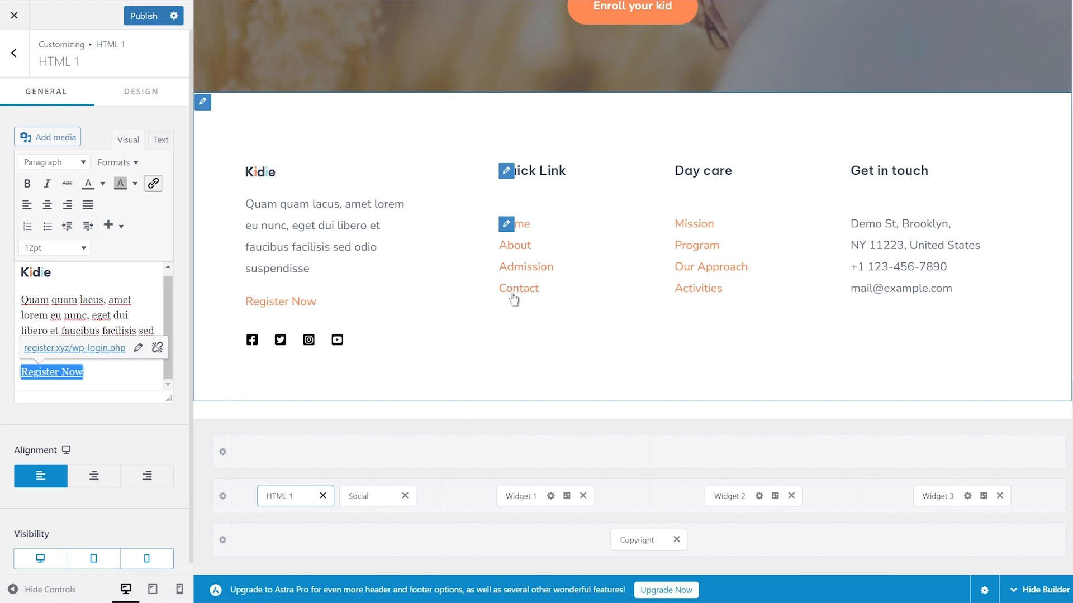
Open the footer's quick link menu in the customizer and look over the page preview.
{"action": "left_click", "coordinate": [508, 225]}
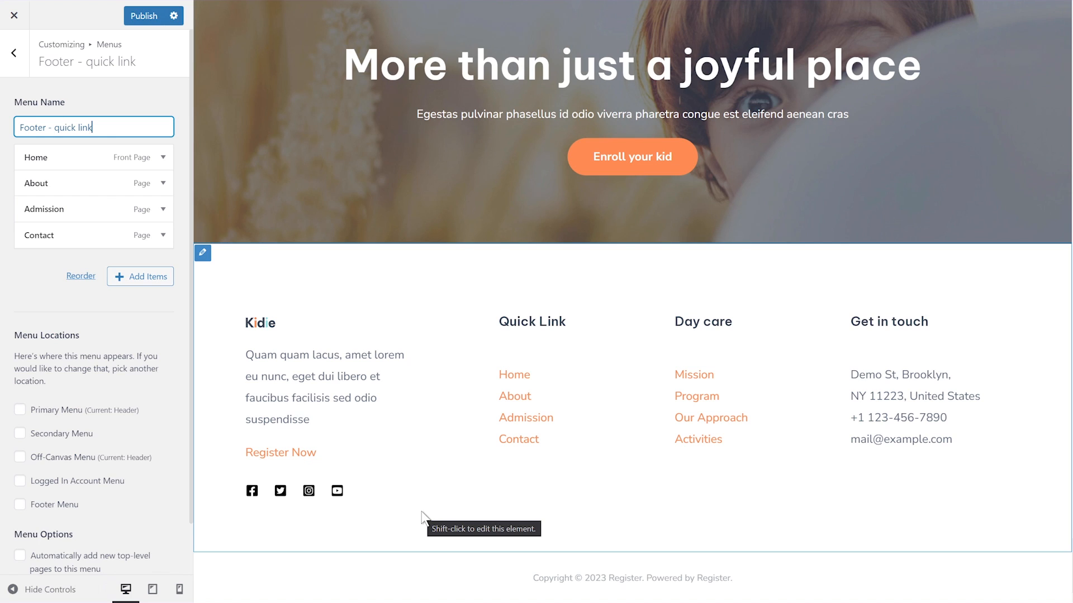
{"action": "scroll", "coordinate": [541, 361], "scroll_direction": "up", "scroll_amount": 10}
{"action": "scroll", "coordinate": [874, 35], "scroll_direction": "up", "scroll_amount": 15}
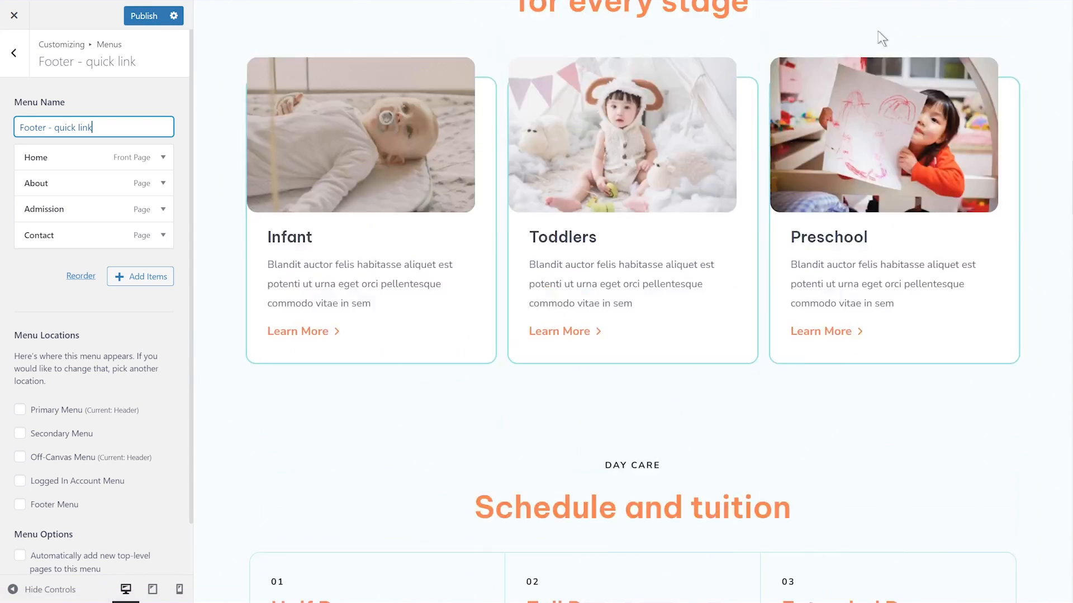
{"action": "scroll", "coordinate": [922, 168], "scroll_direction": "down", "scroll_amount": 5}
{"action": "scroll", "coordinate": [891, 281], "scroll_direction": "down", "scroll_amount": 10}
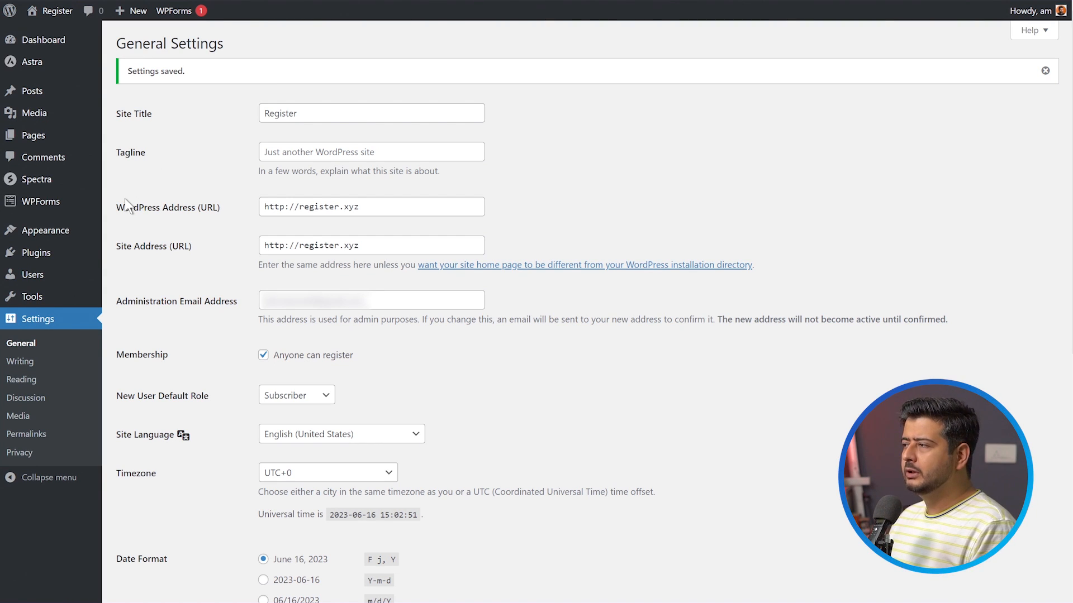
Open the Widgets screen in the WordPress admin and dismiss the block widgets welcome guide.
{"action": "mouse_move", "coordinate": [85, 236]}
{"action": "left_click", "coordinate": [140, 272]}
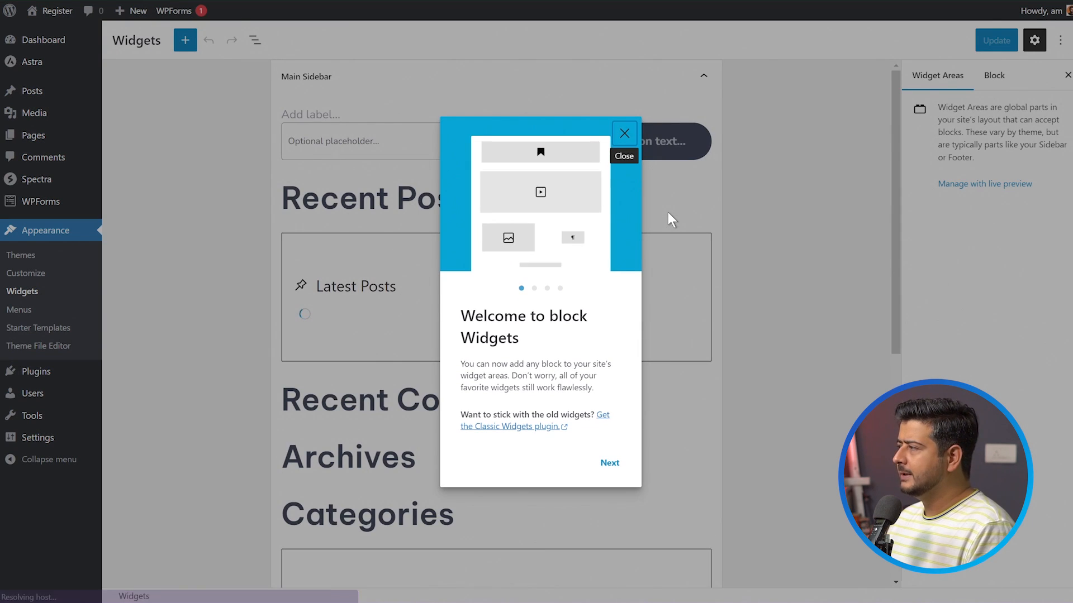
{"action": "left_click", "coordinate": [621, 135]}
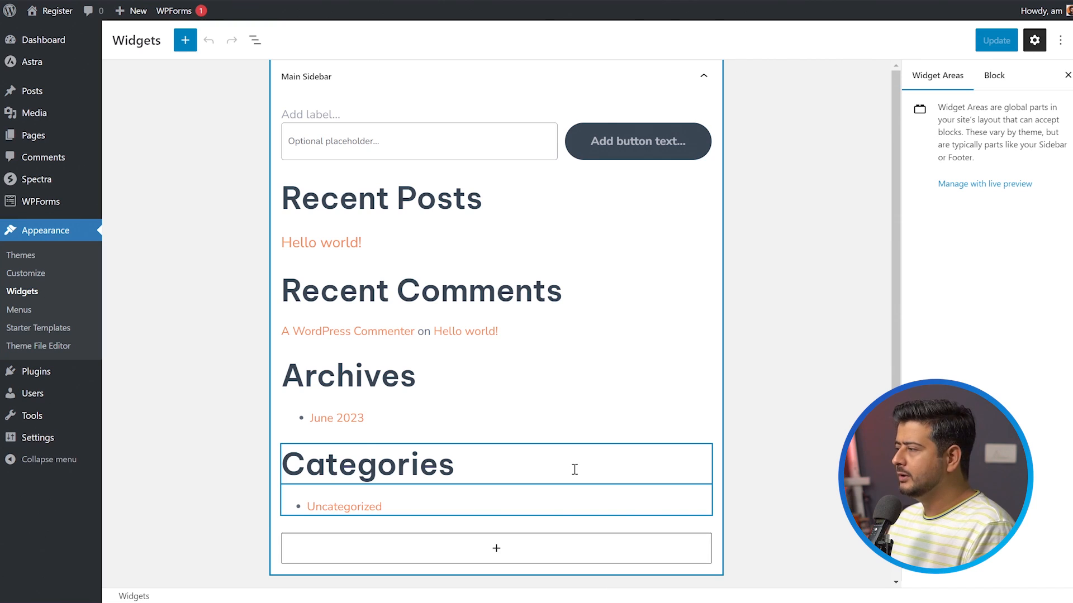
Add a Meta block at the end of the Main Sidebar widget area, below Categories.
{"action": "left_click", "coordinate": [496, 548]}
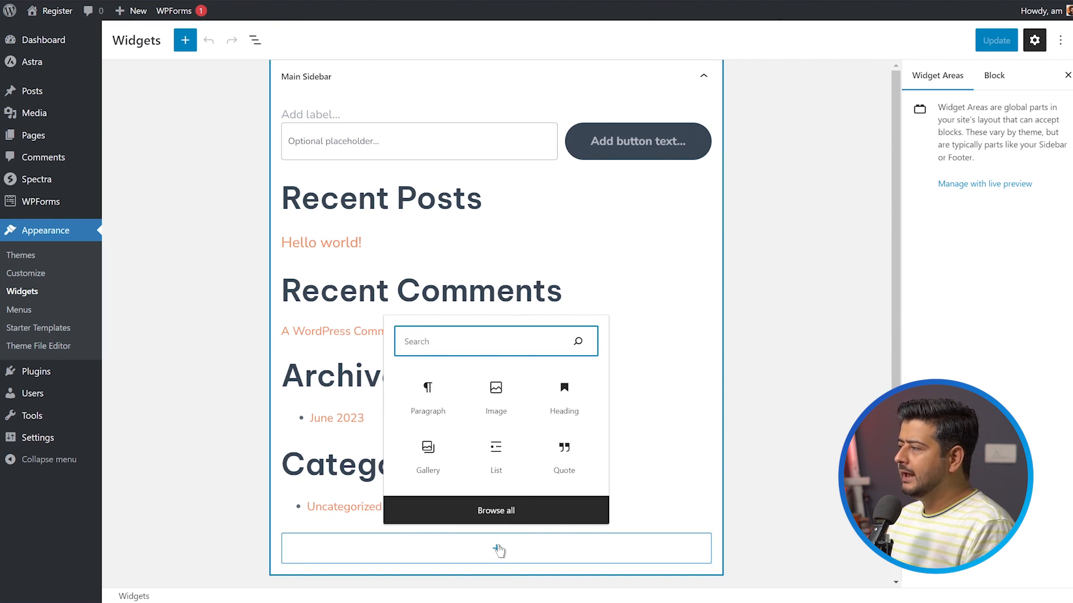
{"action": "type", "text": "met"}
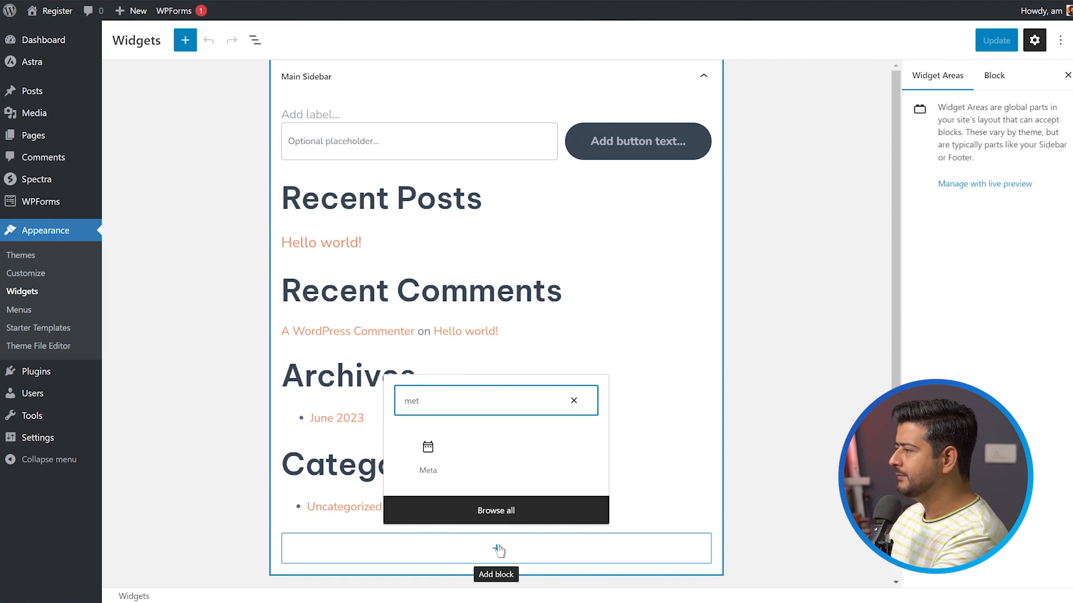
{"action": "left_click", "coordinate": [428, 451]}
{"action": "scroll", "coordinate": [746, 423], "scroll_direction": "down", "scroll_amount": 5}
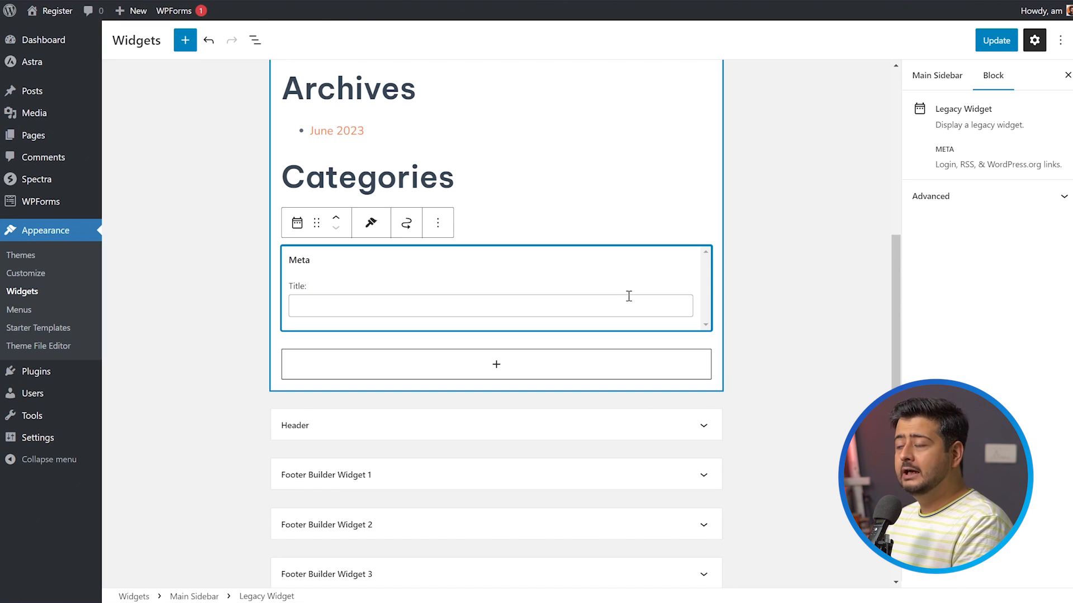
Remove the Meta widget from the Main Sidebar widget area.
{"action": "scroll", "coordinate": [448, 528], "scroll_direction": "down", "scroll_amount": 1}
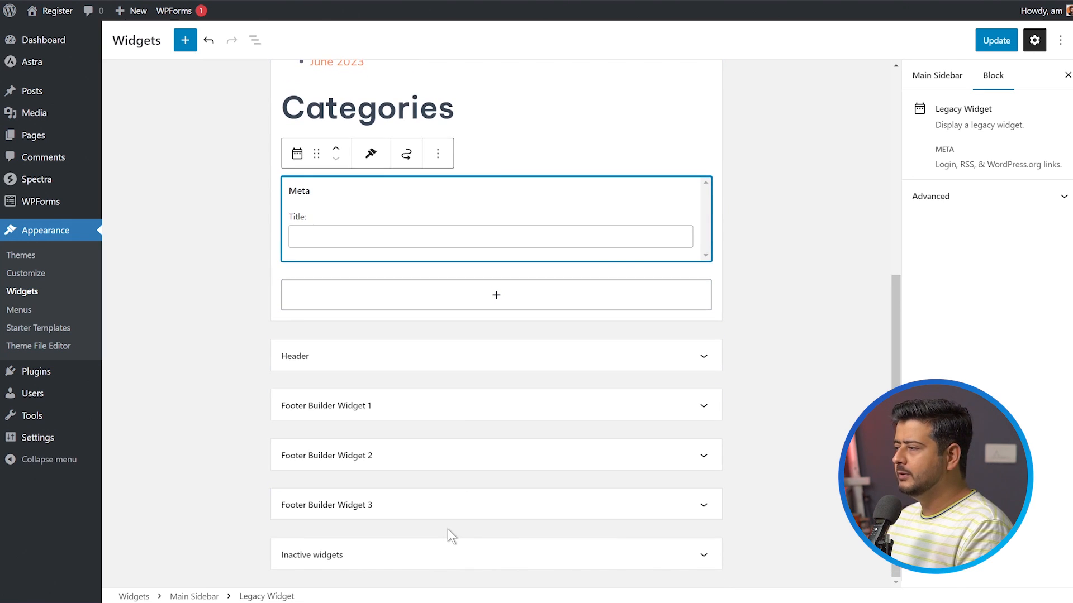
{"action": "scroll", "coordinate": [447, 536], "scroll_direction": "up", "scroll_amount": 5}
{"action": "scroll", "coordinate": [405, 463], "scroll_direction": "down", "scroll_amount": 3}
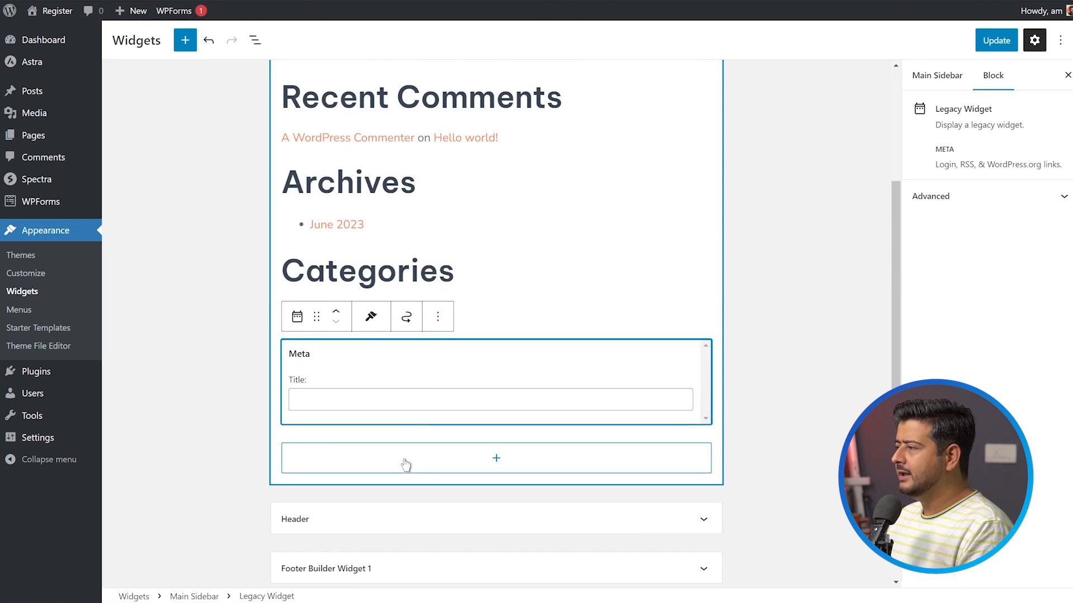
{"action": "left_click", "coordinate": [438, 317]}
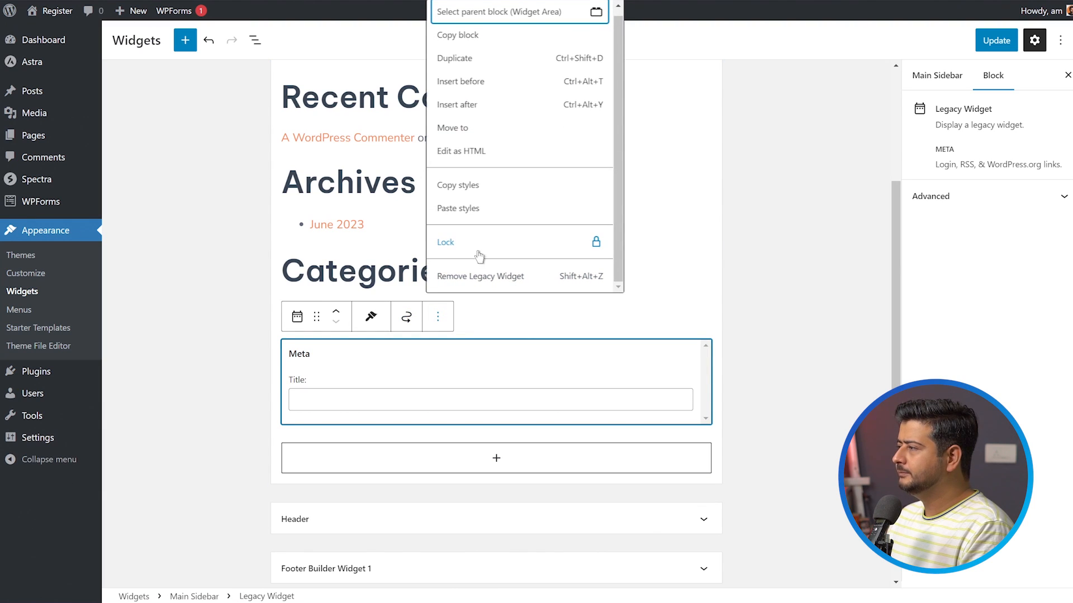
{"action": "left_click", "coordinate": [479, 276]}
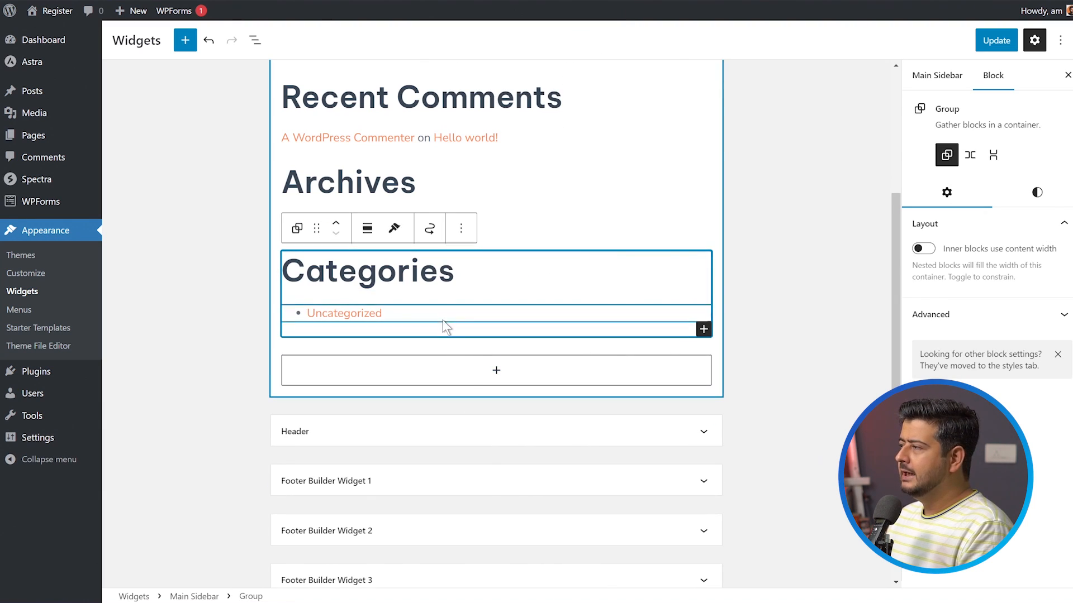
Add a Buttons block at the end of the Main Sidebar, below Categories, and label its button "Register".
{"action": "left_click", "coordinate": [487, 371]}
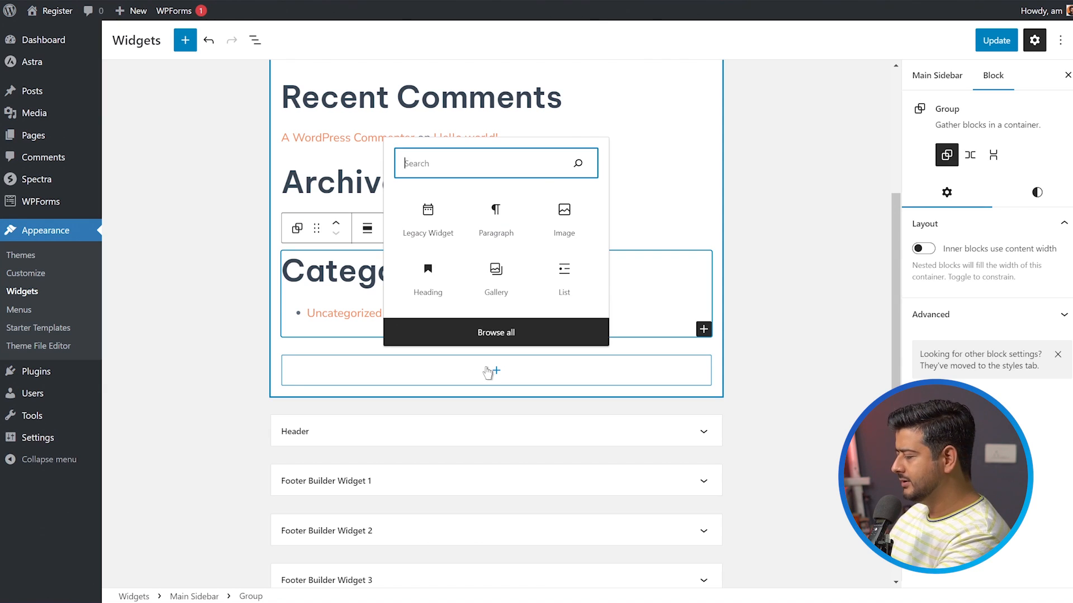
{"action": "type", "text": "but"}
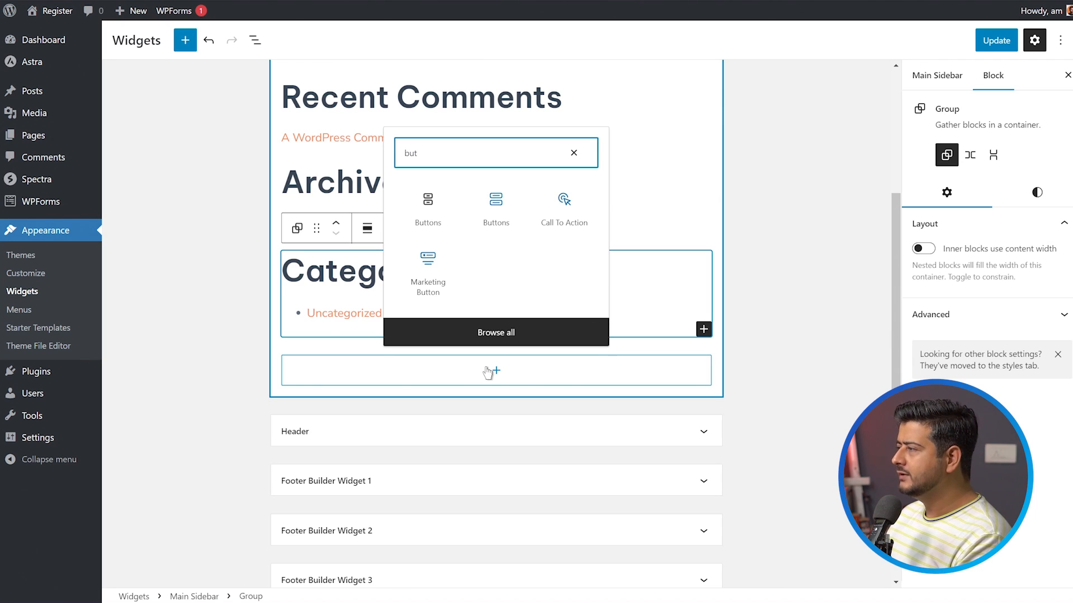
{"action": "left_click", "coordinate": [431, 214]}
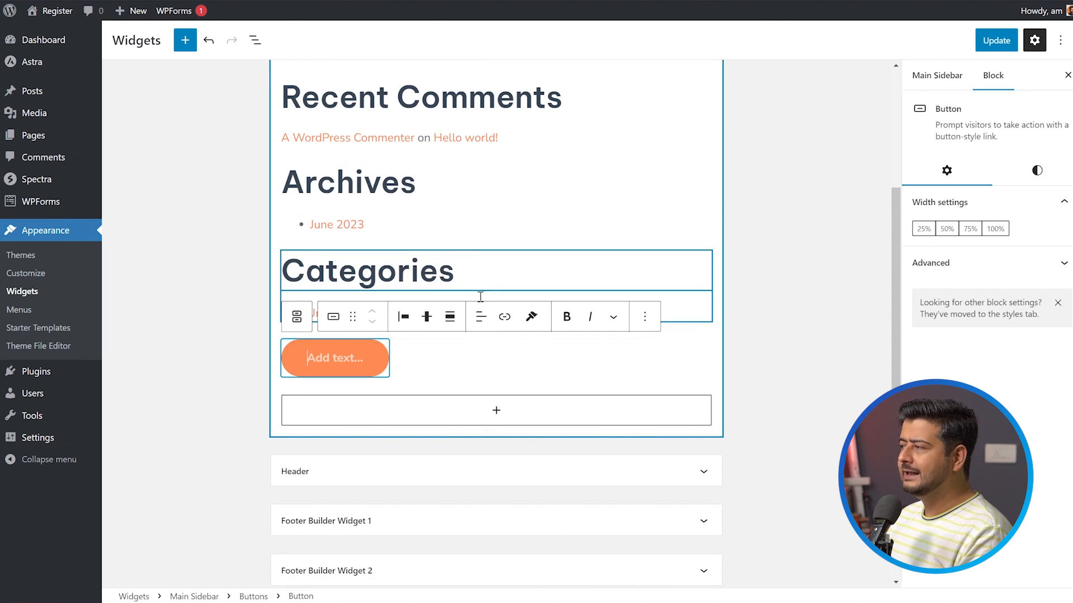
{"action": "type", "text": "REgister"}
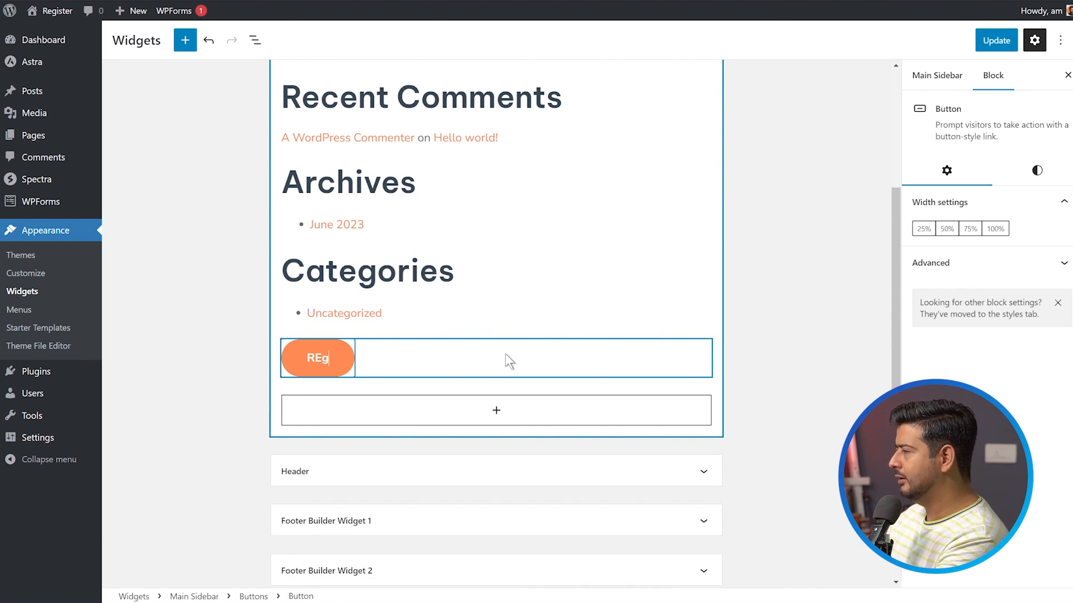
{"action": "key", "text": "BackSpace"}
{"action": "key", "text": "BackSpace"}
{"action": "key", "text": "BackSpace"}
{"action": "key", "text": "BackSpace"}
{"action": "key", "text": "BackSpace"}
{"action": "key", "text": "BackSpace"}
{"action": "key", "text": "BackSpace"}
{"action": "type", "text": "egister"}
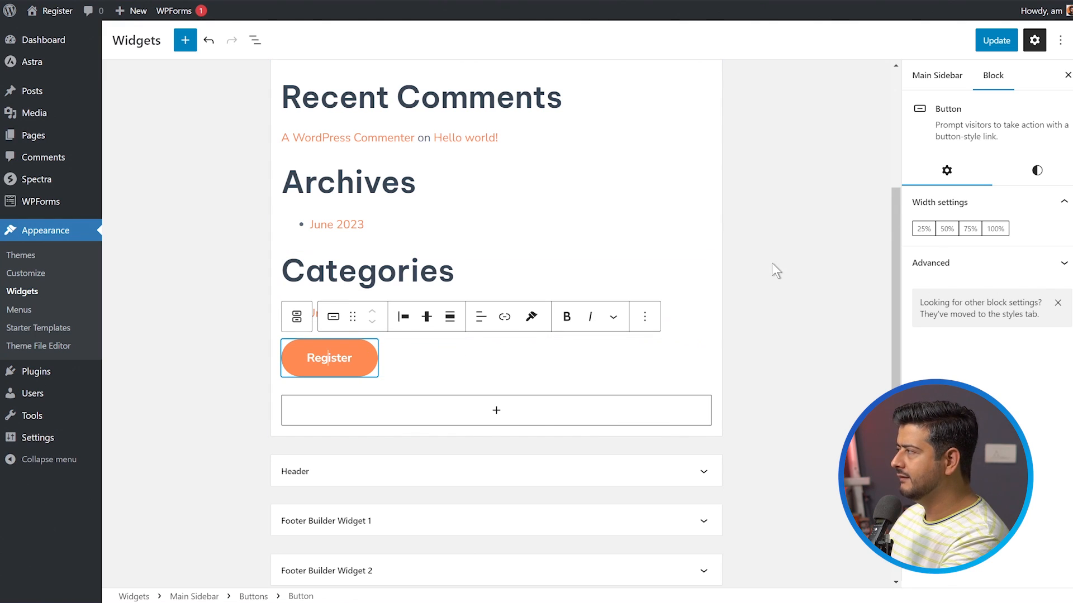
{"action": "left_click", "coordinate": [505, 316]}
{"action": "type", "text": "http://register.xyz/wp-login.php?action=register"}
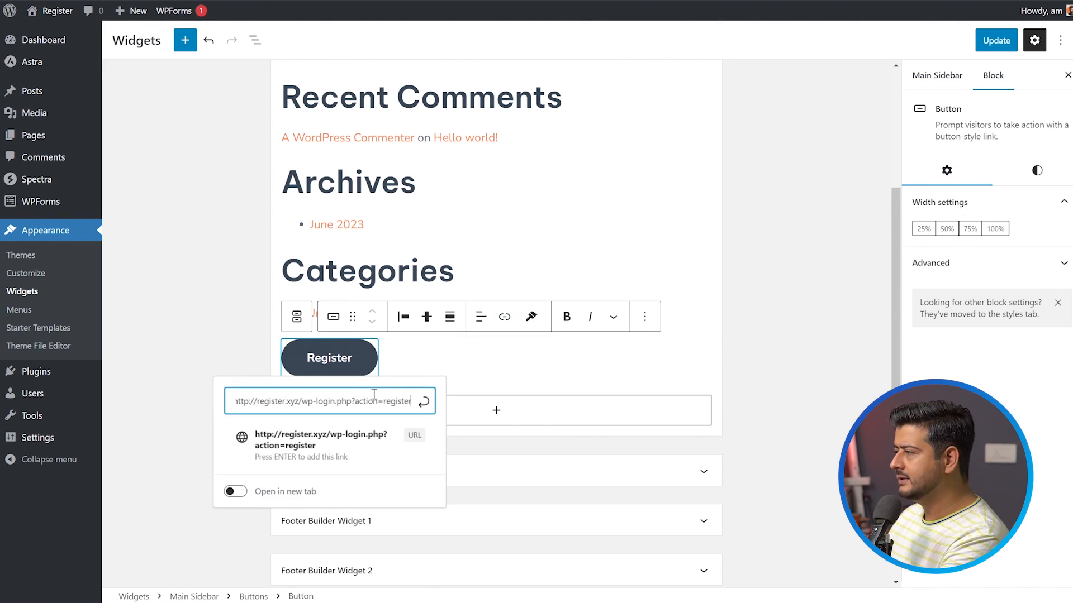
{"action": "left_click", "coordinate": [417, 433]}
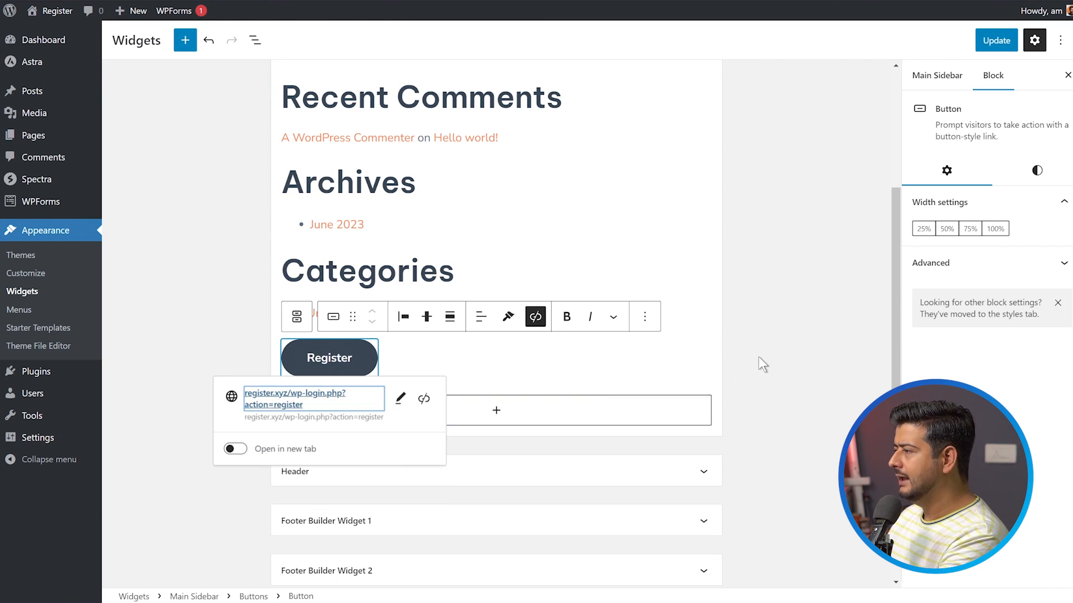
{"action": "left_click", "coordinate": [781, 323]}
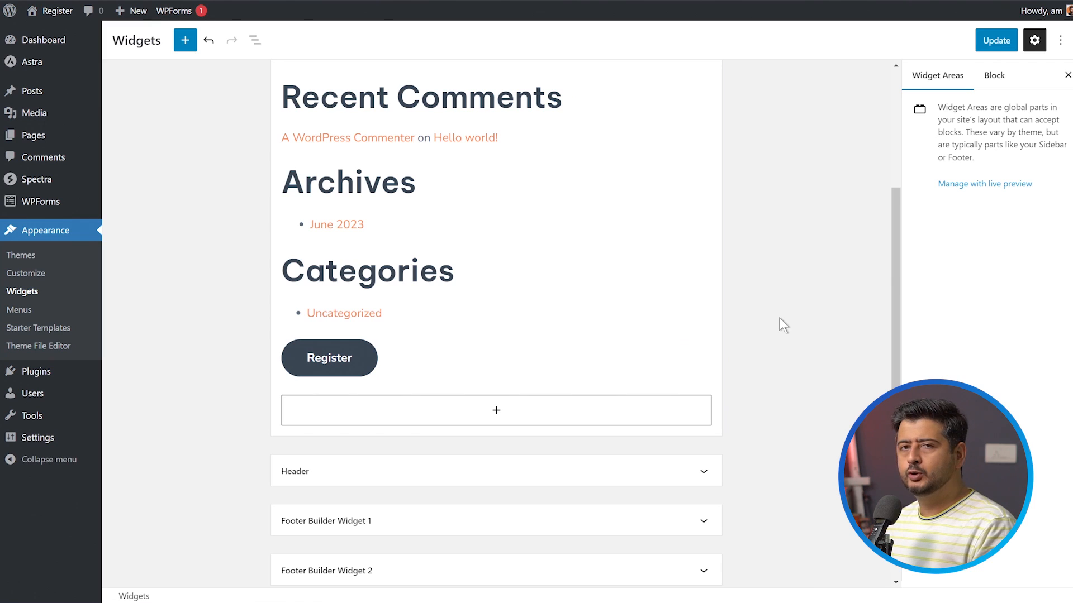
{"action": "left_click", "coordinate": [329, 358]}
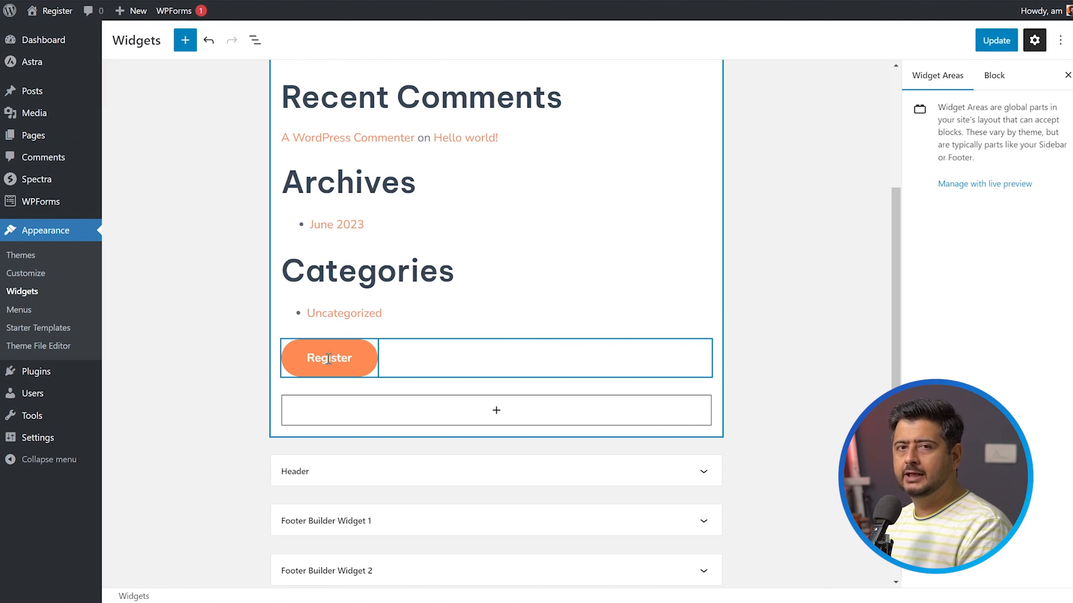
{"action": "left_click", "coordinate": [229, 178]}
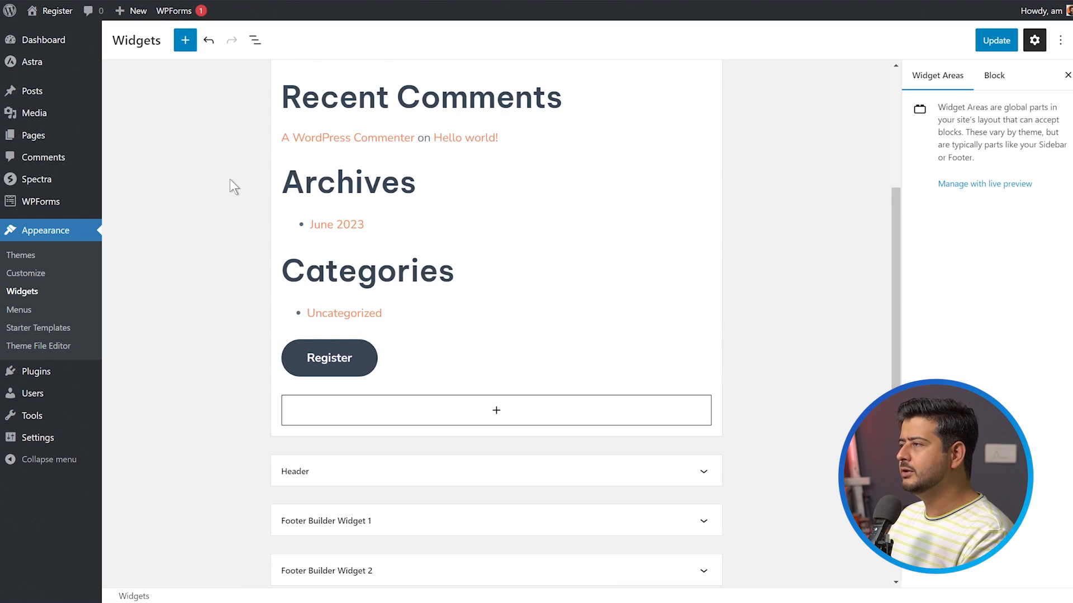
Leave the Widgets screen without saving and create a new page titled "Registration Guidelines", dismissing the block editor welcome guide.
{"action": "mouse_move", "coordinate": [60, 134]}
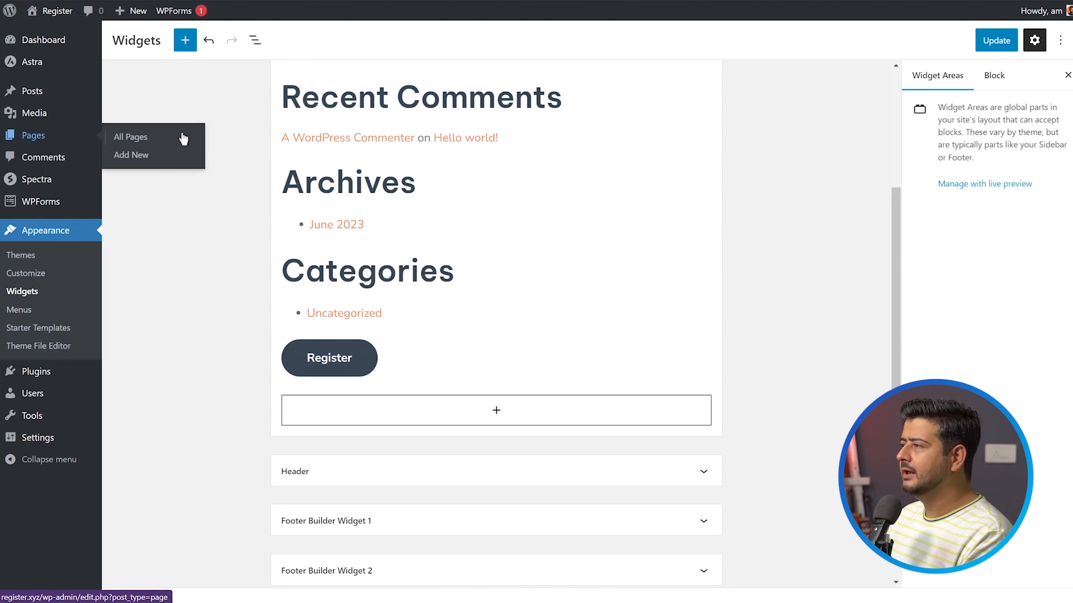
{"action": "left_click", "coordinate": [159, 156]}
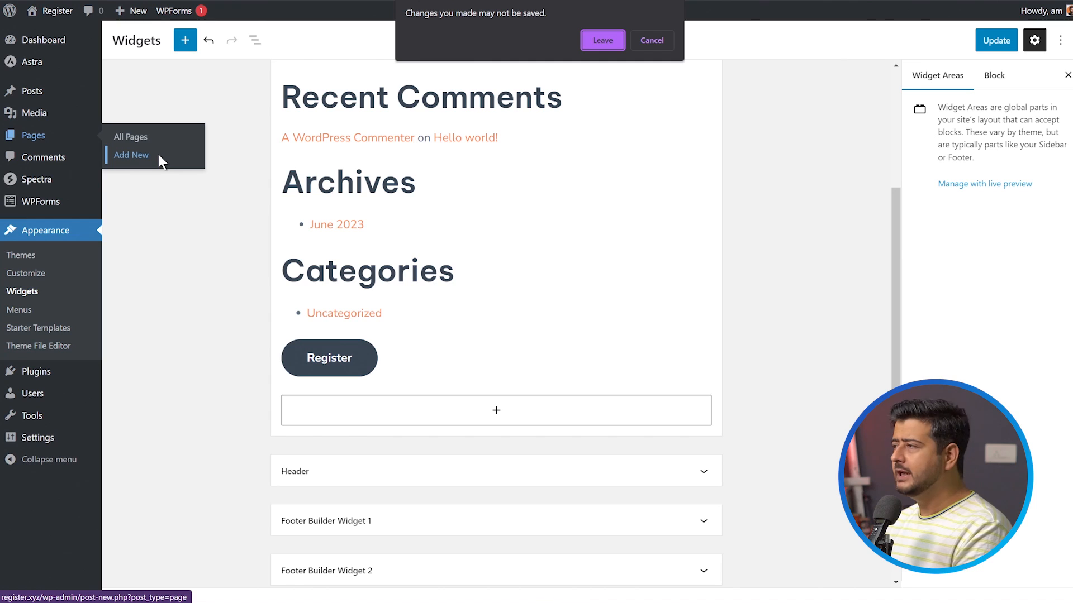
{"action": "left_click", "coordinate": [601, 40]}
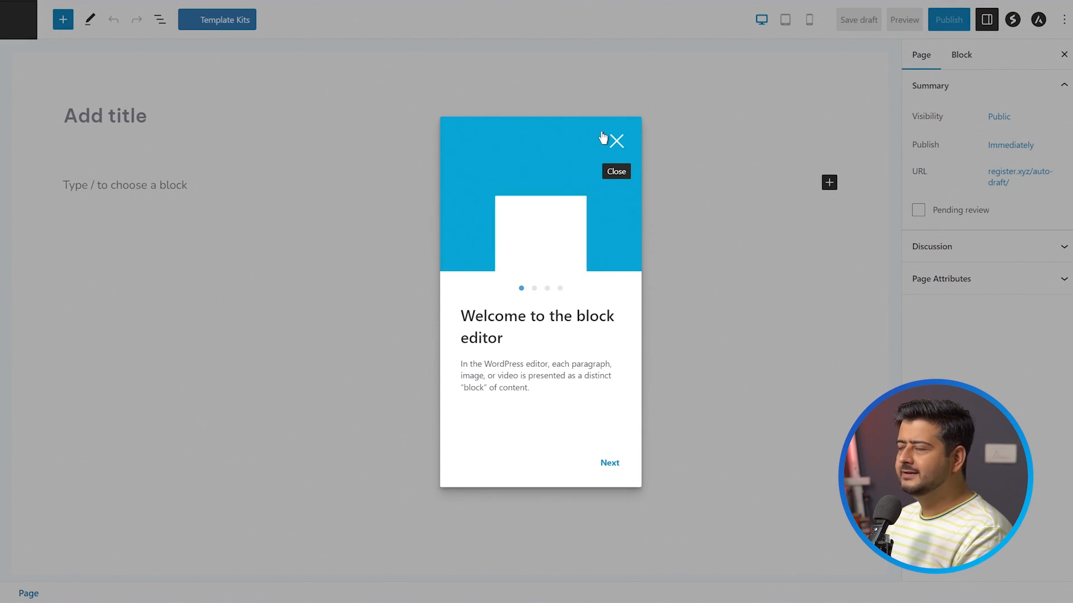
{"action": "left_click", "coordinate": [618, 139]}
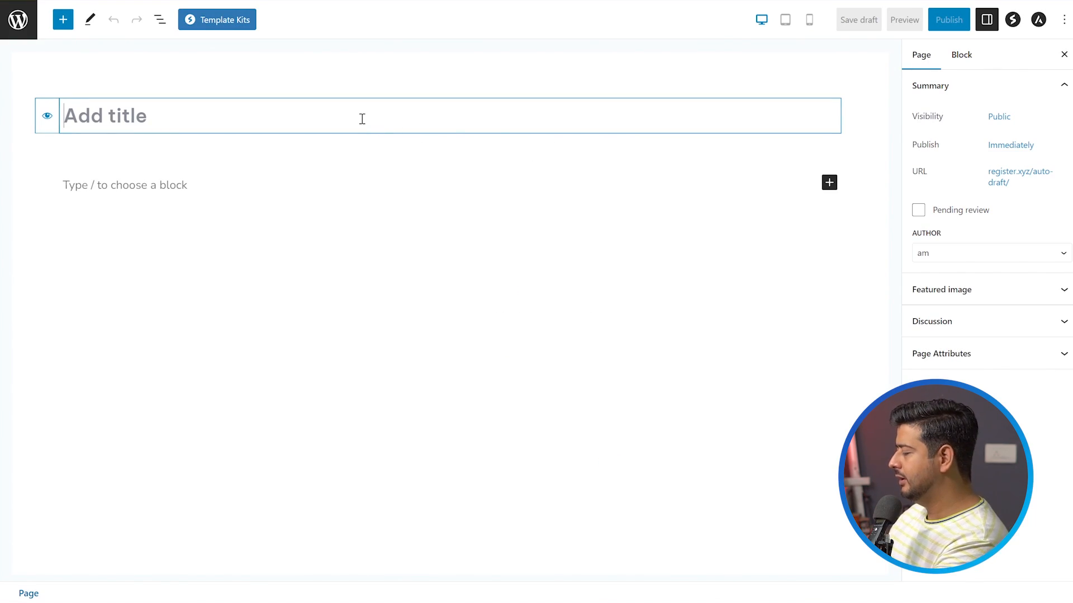
{"action": "type", "text": "Regis"}
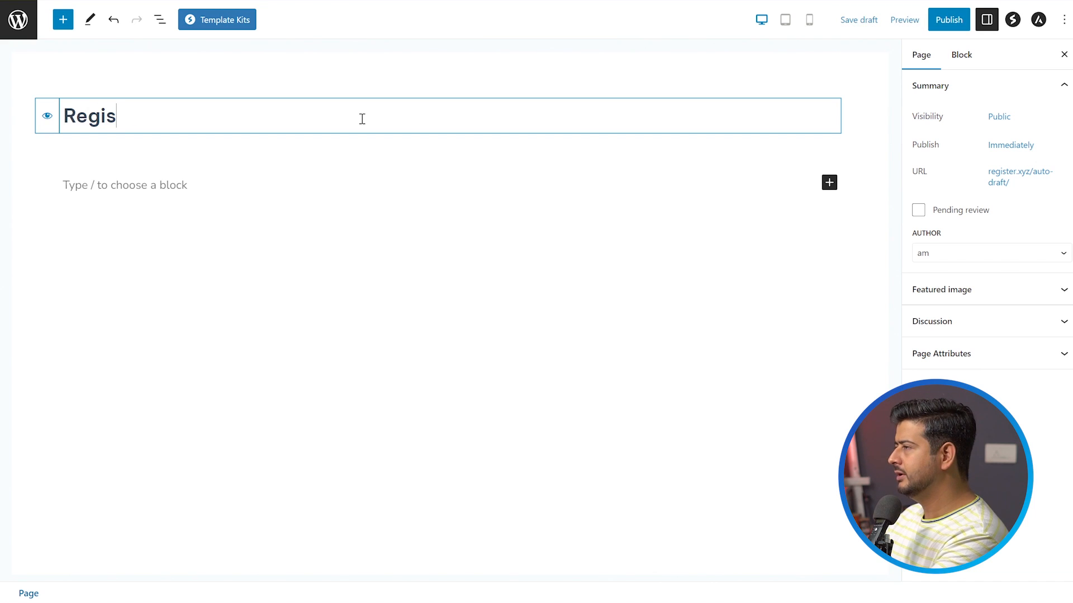
{"action": "type", "text": "tration Guidelines"}
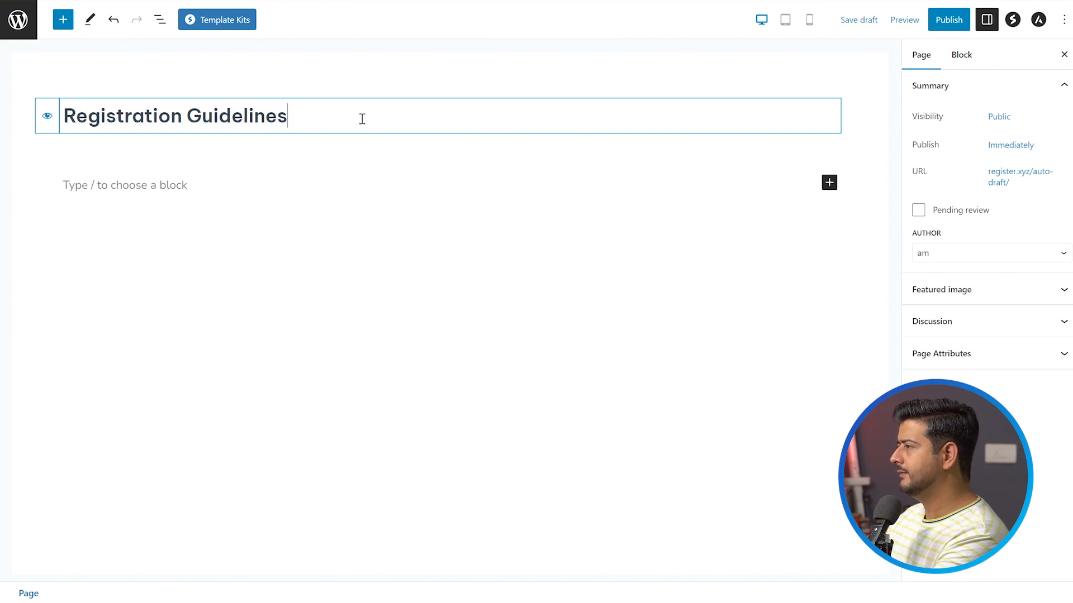
Enter the placeholder text "sameple" in a paragraph below the page title.
{"action": "left_click", "coordinate": [225, 178]}
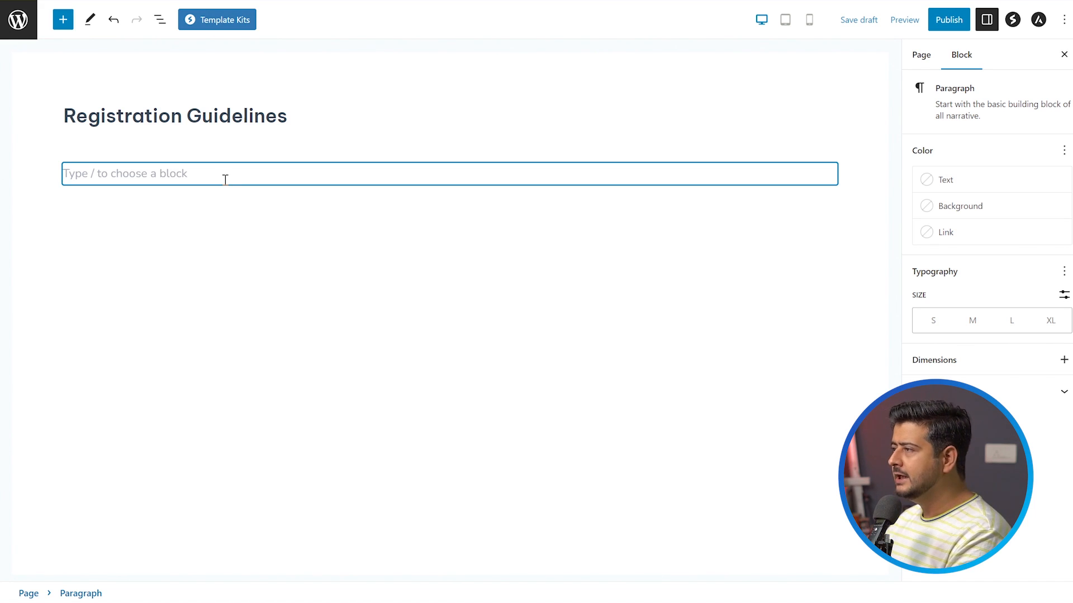
{"action": "type", "text": "gkjsfdgksdf"}
{"action": "key", "text": "ctrl+a"}
{"action": "key", "text": "BackSpace"}
{"action": "type", "text": "samepls"}
{"action": "key", "text": "BackSpace"}
{"action": "type", "text": "e"}
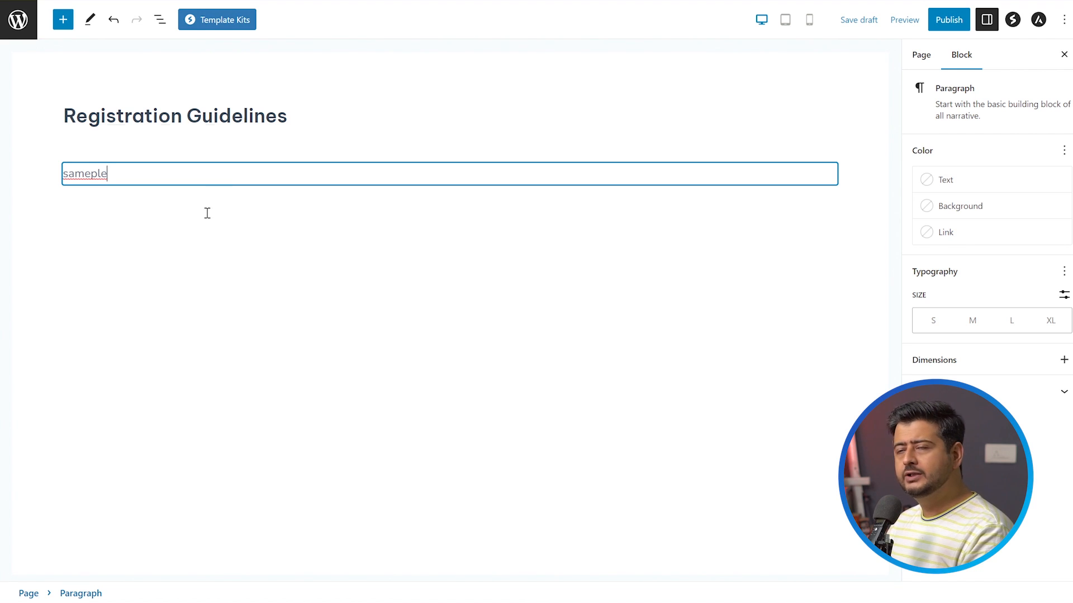
{"action": "left_click", "coordinate": [188, 289]}
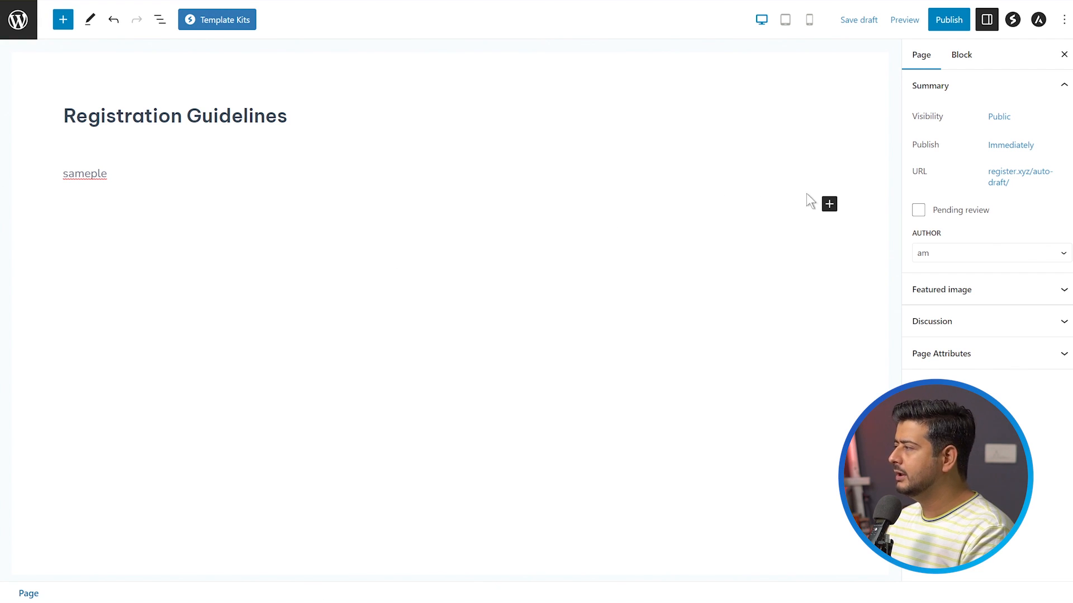
Insert a Buttons block below the paragraph and label its button "Register Now".
{"action": "left_click", "coordinate": [829, 204]}
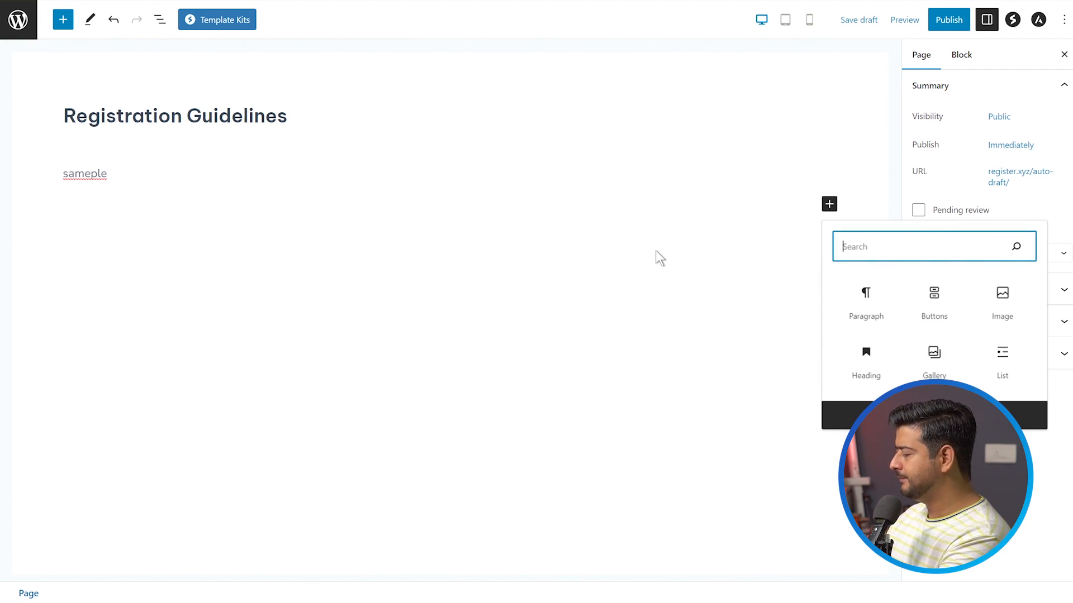
{"action": "type", "text": "butt"}
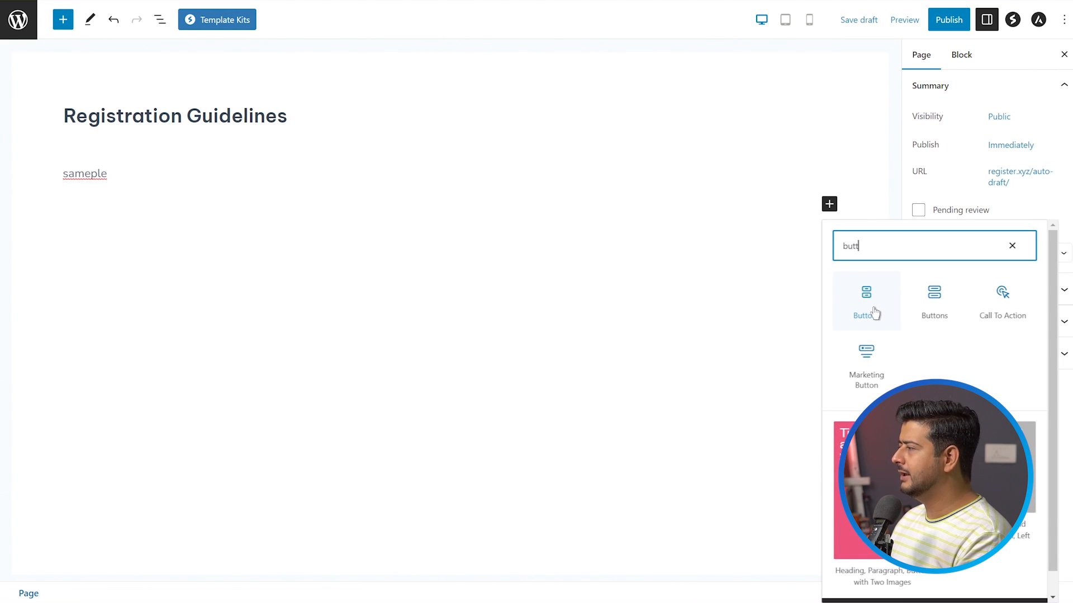
{"action": "left_click", "coordinate": [873, 310]}
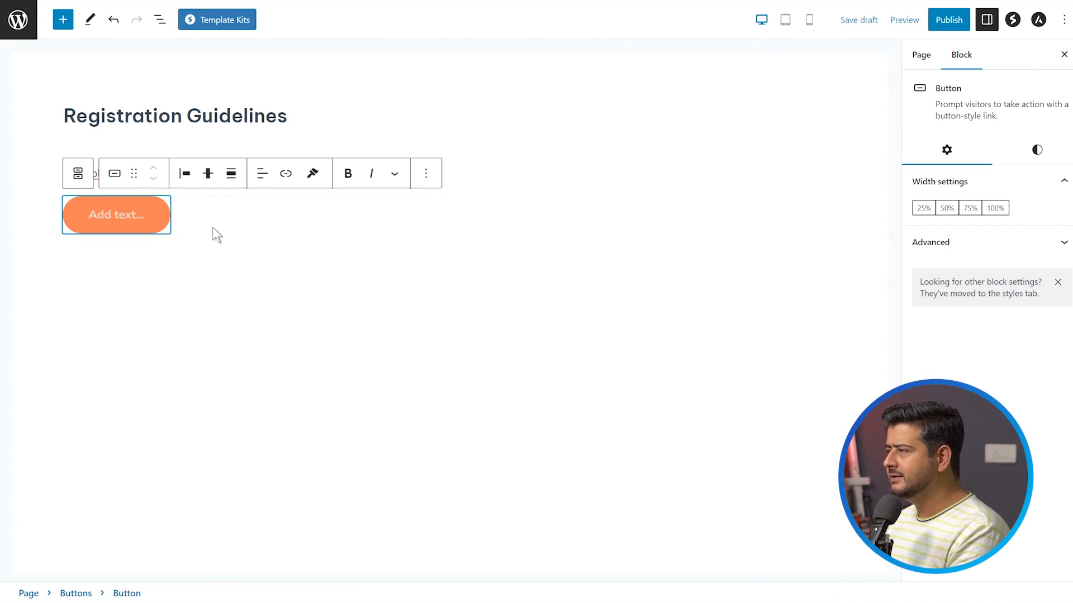
{"action": "type", "text": "Register Now"}
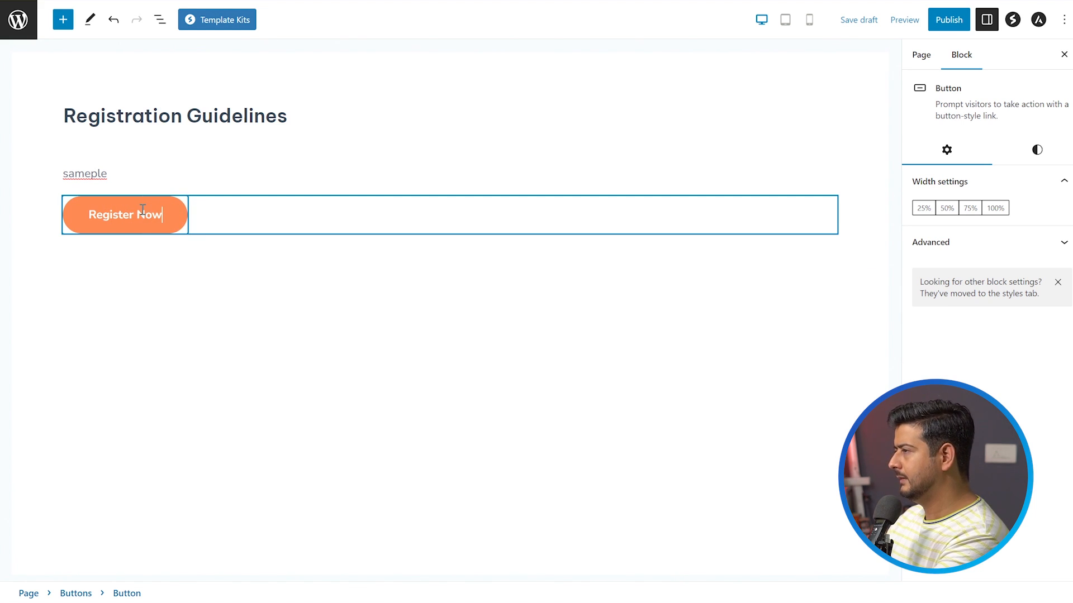
{"action": "left_click", "coordinate": [314, 268]}
{"action": "left_click", "coordinate": [131, 206]}
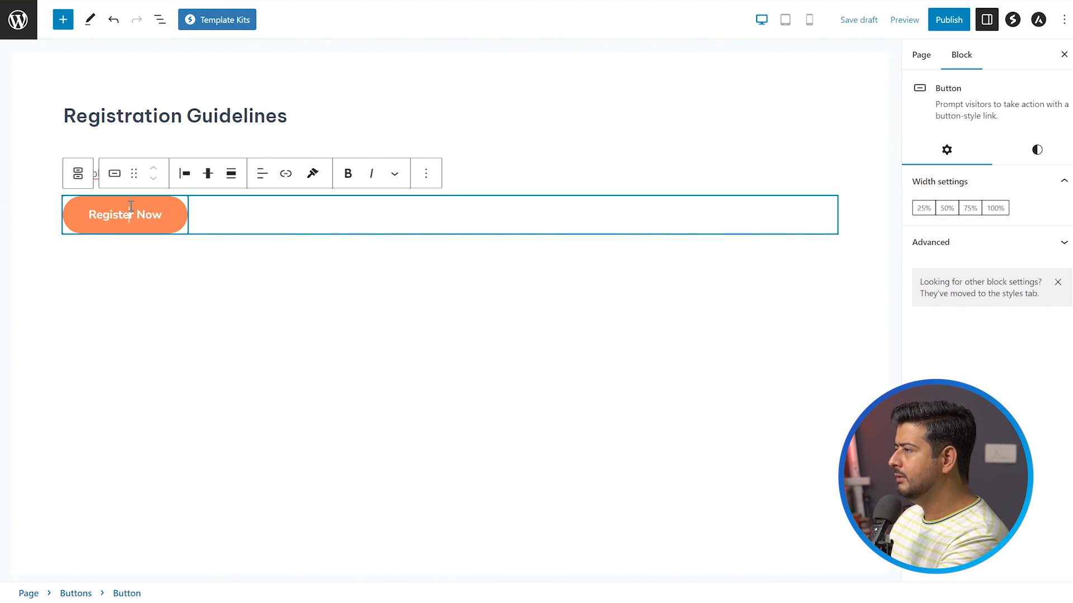
{"action": "left_click", "coordinate": [285, 174]}
{"action": "type", "text": "http://register.xyz/wp-login.php?action=register"}
{"action": "left_click", "coordinate": [214, 291]}
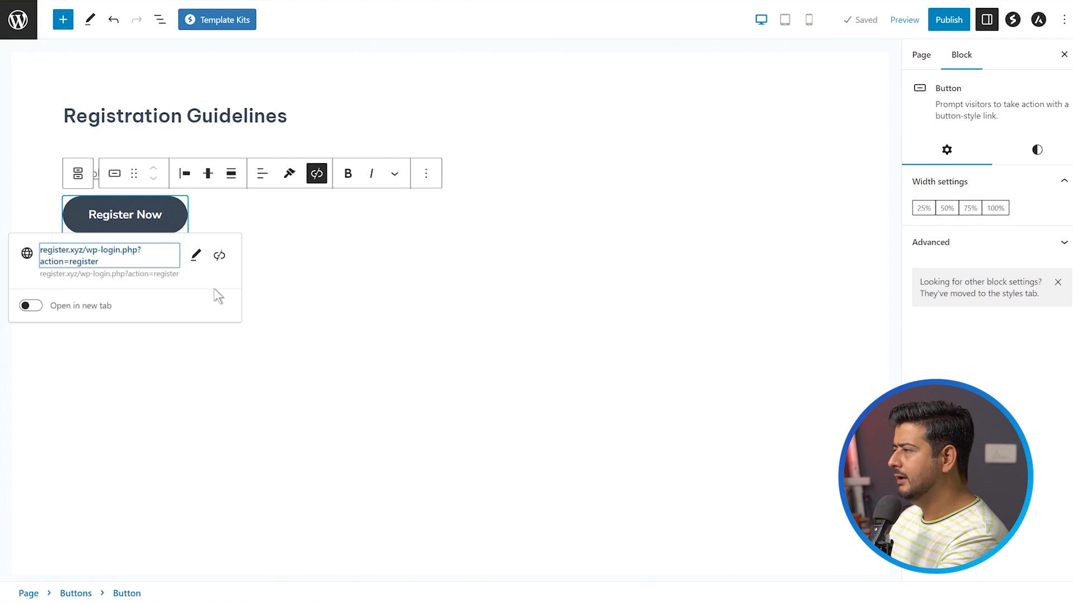
{"action": "left_click", "coordinate": [338, 333]}
Publish the Registration Guidelines page and copy its link address.
{"action": "left_click", "coordinate": [949, 20]}
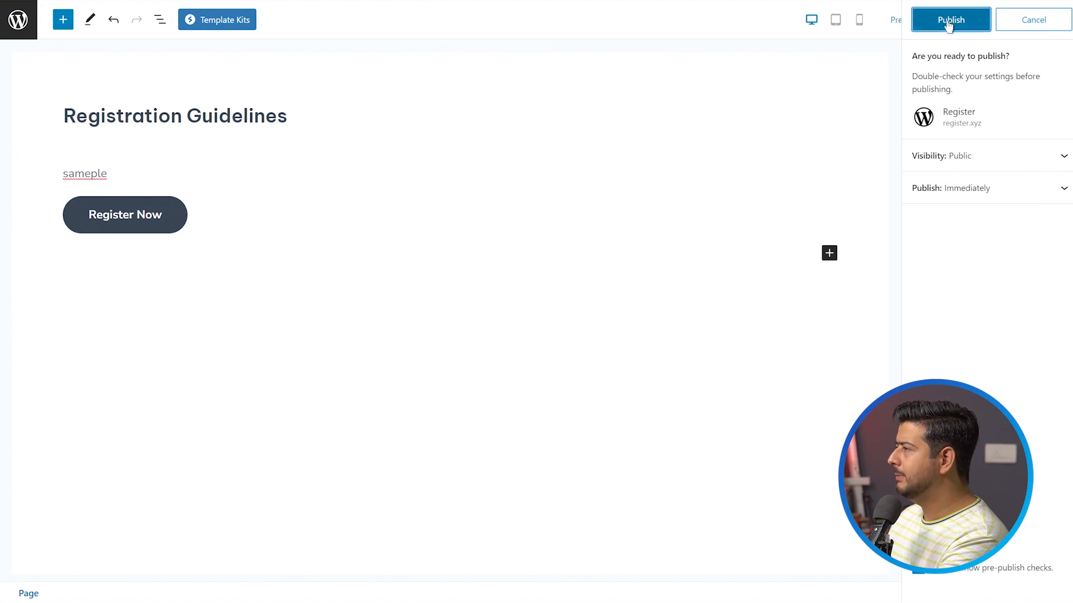
{"action": "left_click", "coordinate": [944, 22]}
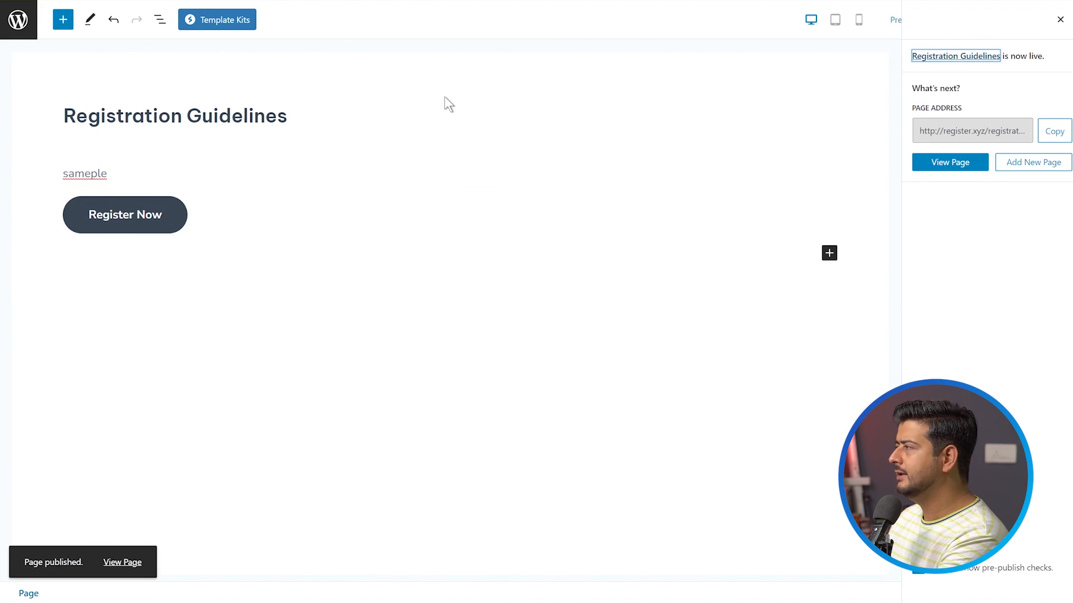
{"action": "right_click", "coordinate": [937, 56]}
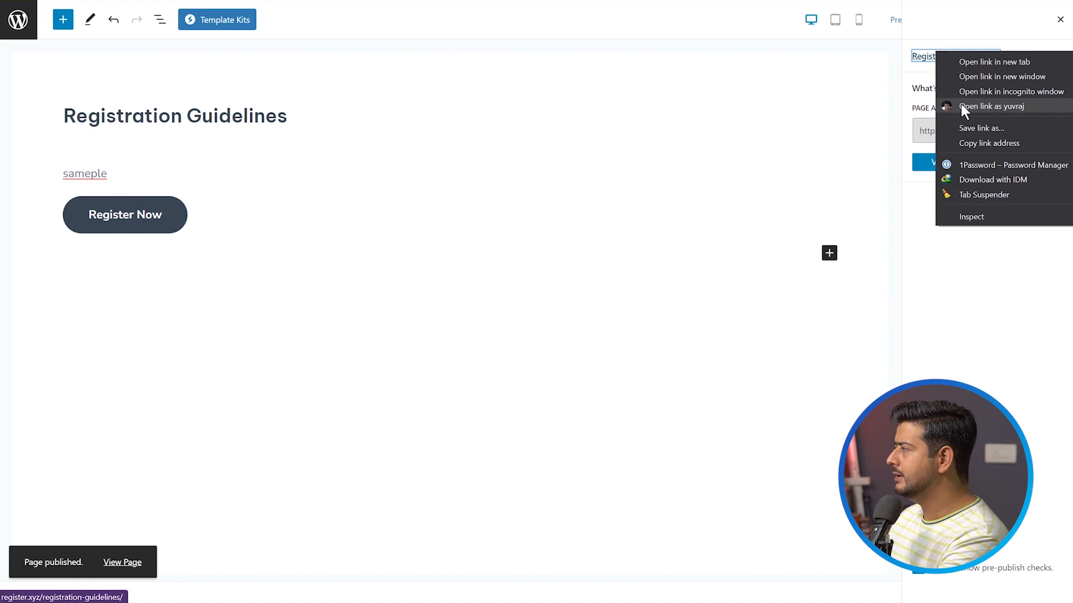
{"action": "left_click", "coordinate": [967, 140]}
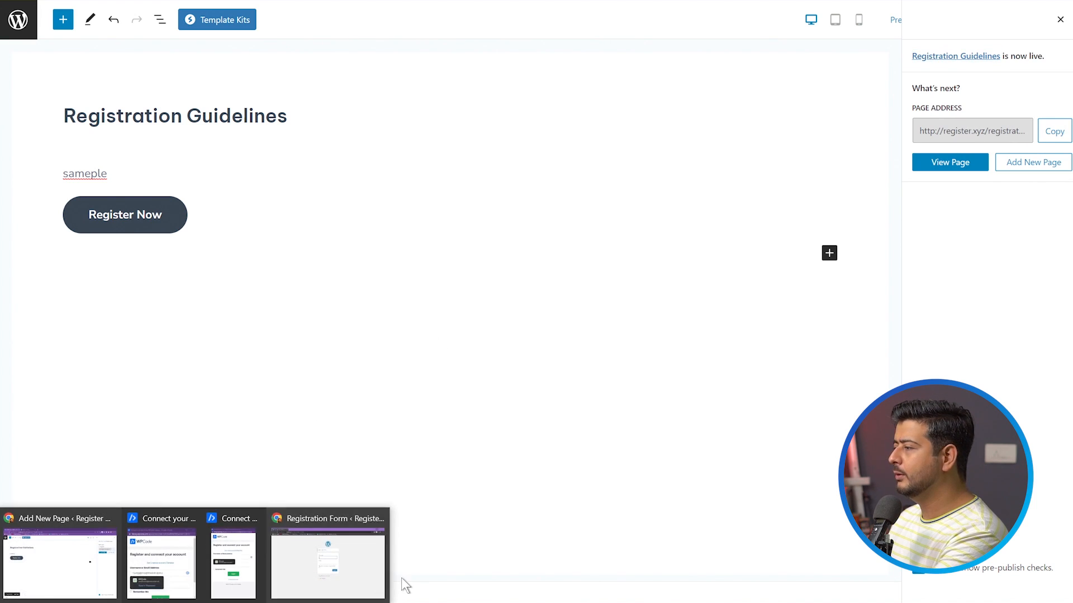
Switch to the incognito browser window and open the copied Registration Guidelines address in a new tab.
{"action": "left_click", "coordinate": [353, 520]}
{"action": "key", "text": "ctrl+t"}
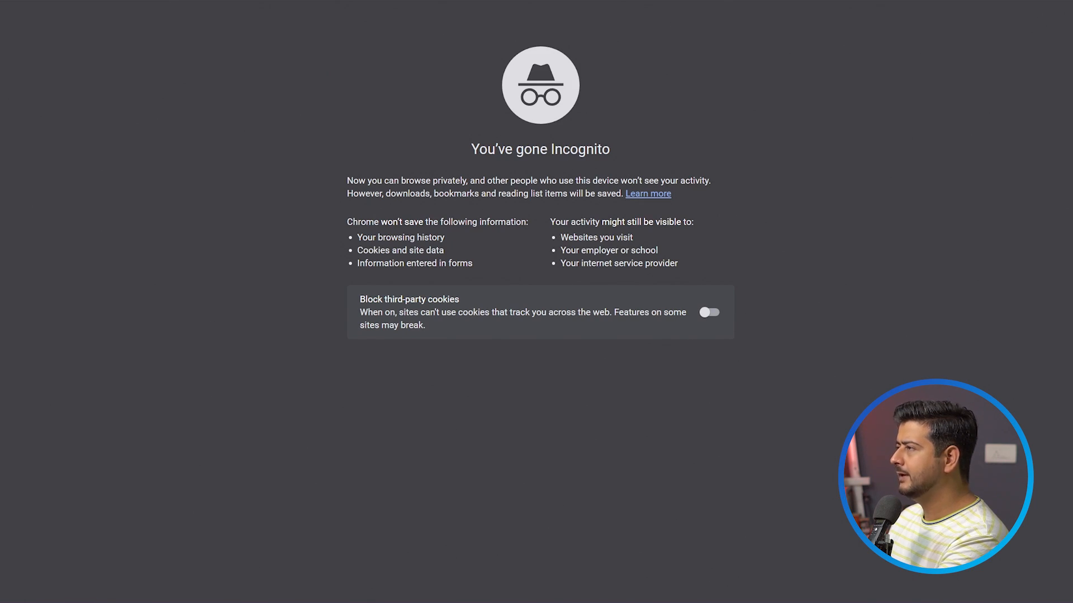
{"action": "key", "text": "ctrl+v"}
{"action": "key", "text": "Return"}
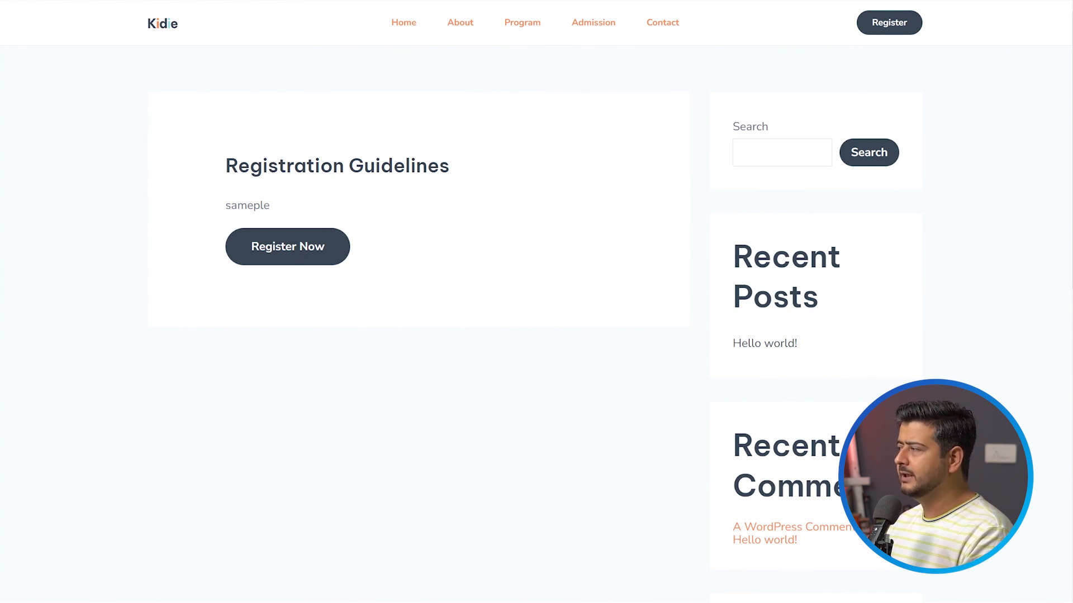
Review the published Registration Guidelines page down to its footer and follow its Register Now button to the registration form.
{"action": "scroll", "coordinate": [547, 414], "scroll_direction": "down", "scroll_amount": 10}
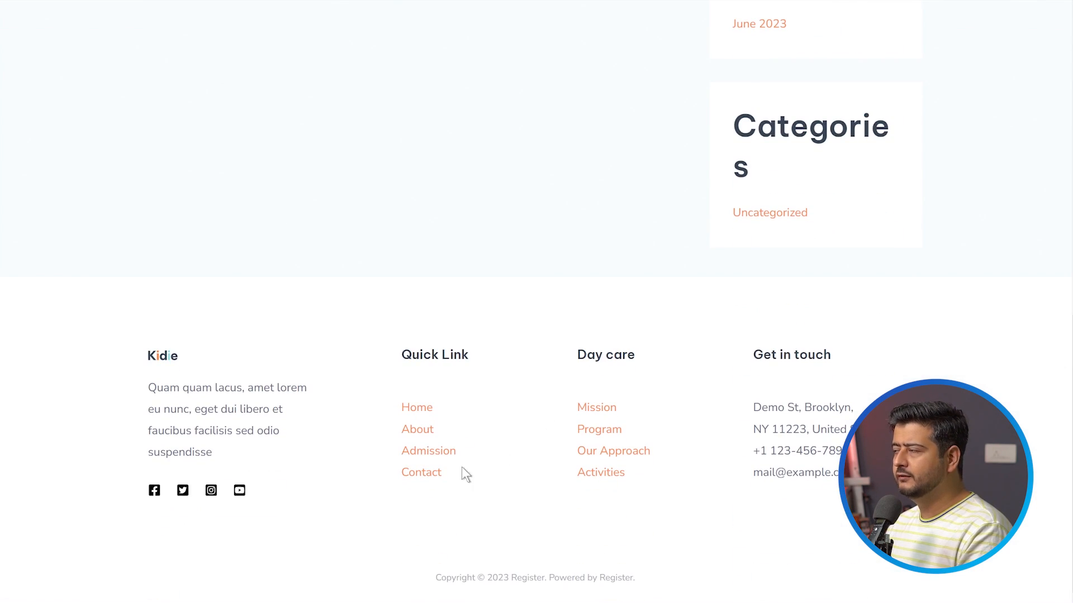
{"action": "scroll", "coordinate": [465, 470], "scroll_direction": "up", "scroll_amount": 10}
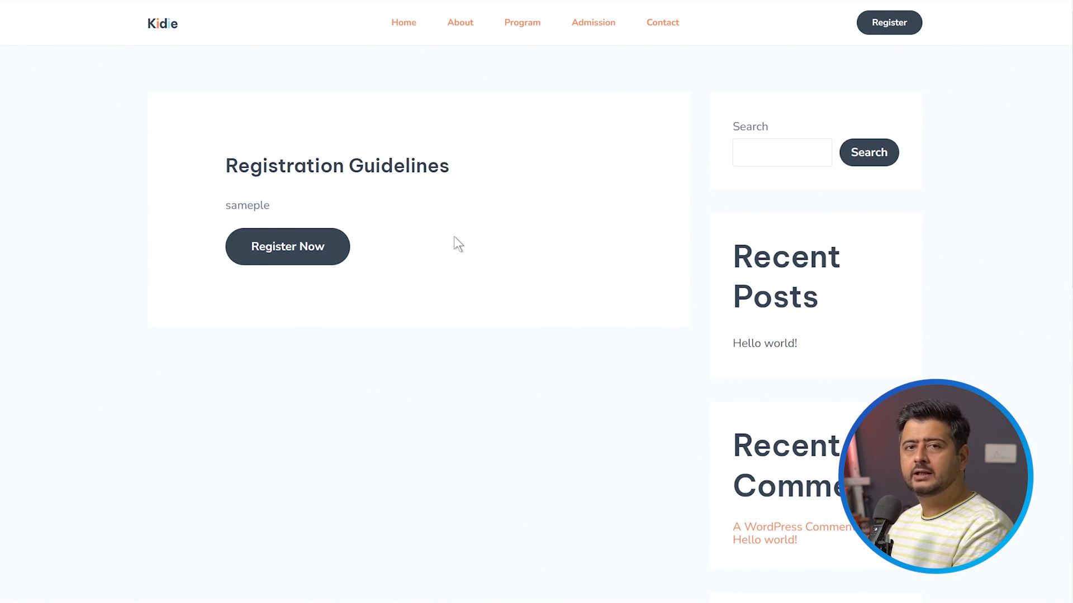
{"action": "left_click", "coordinate": [280, 246]}
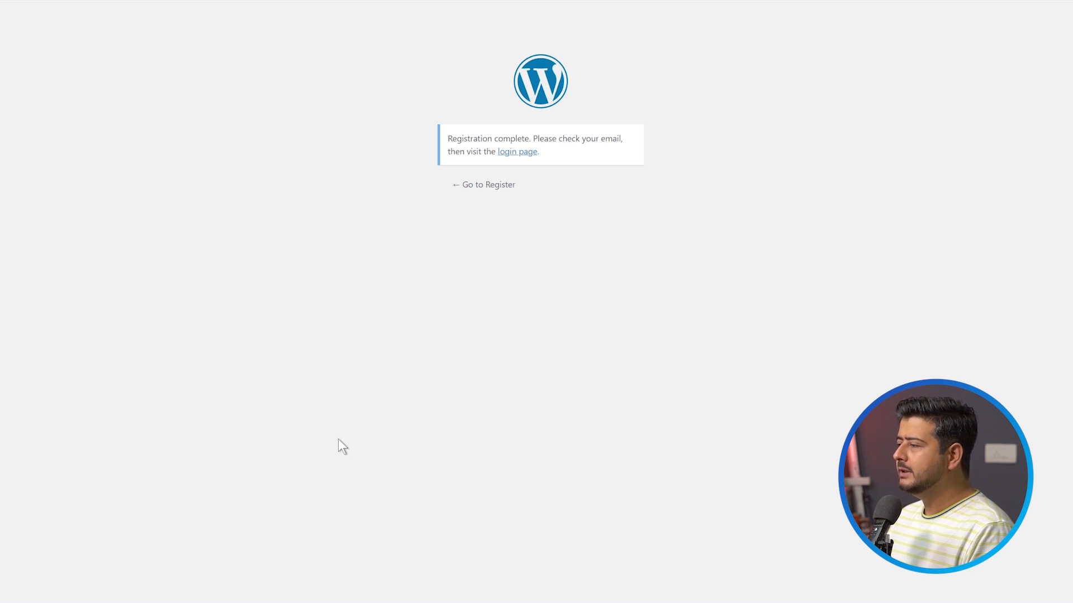
Switch to the browser window with the WordPress dashboard and examine the newly registered account in the list of all users.
{"action": "mouse_move", "coordinate": [114, 596]}
{"action": "left_click", "coordinate": [77, 580]}
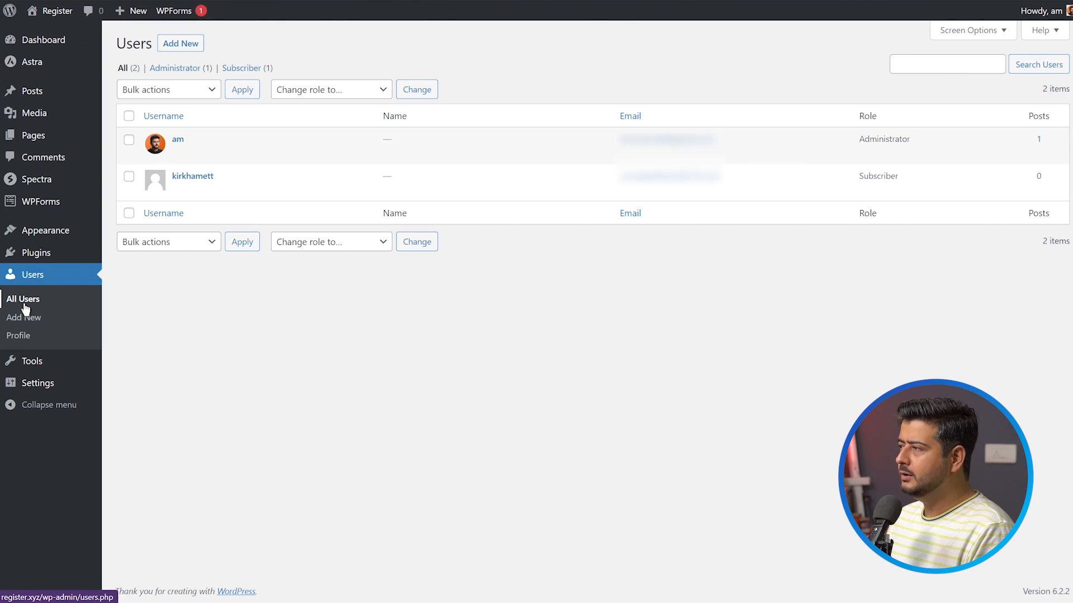
{"action": "mouse_move", "coordinate": [176, 187]}
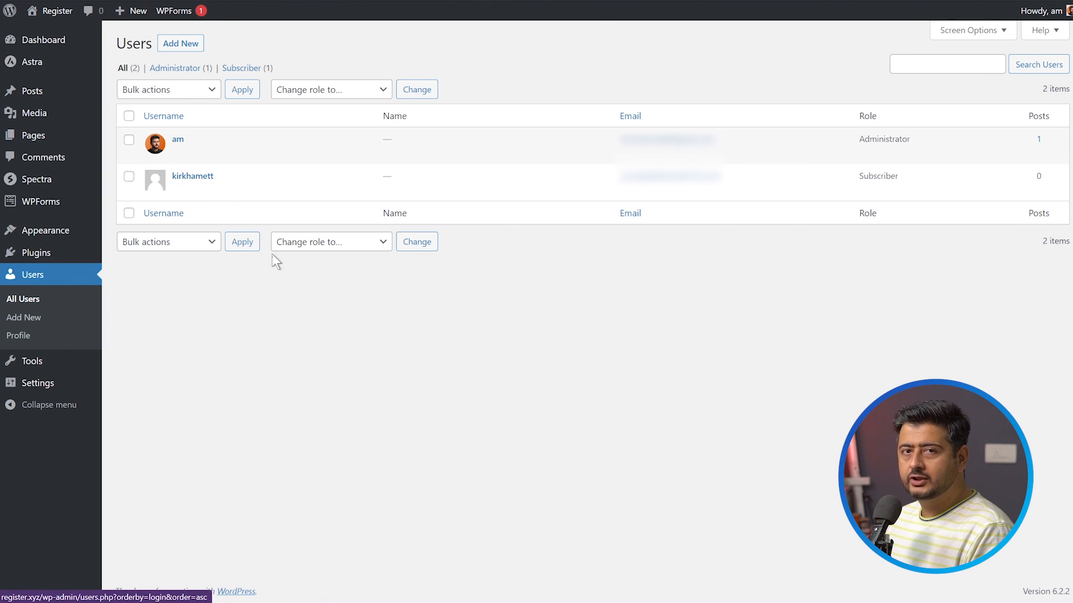
Select the newly registered subscriber account in the user list and open the choice of roles for changing its role.
{"action": "mouse_move", "coordinate": [178, 145]}
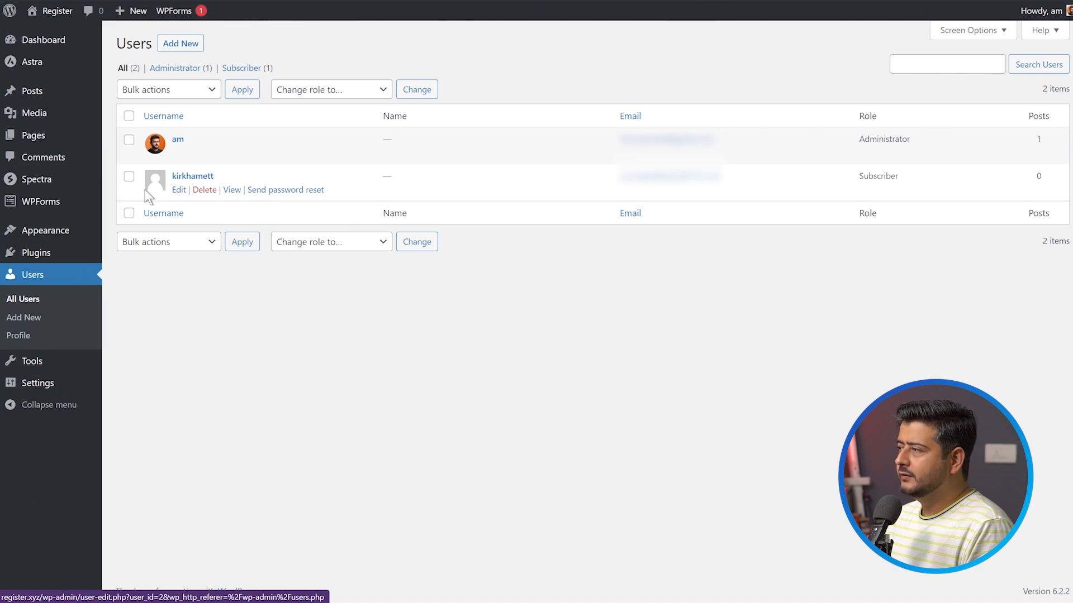
{"action": "left_click", "coordinate": [129, 177]}
{"action": "left_click", "coordinate": [347, 91]}
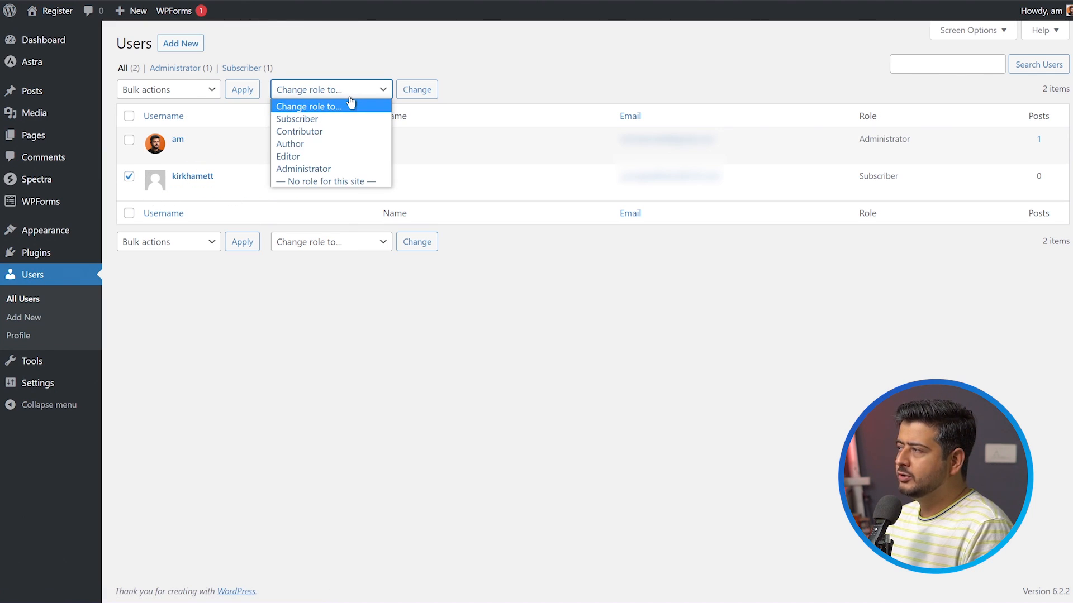